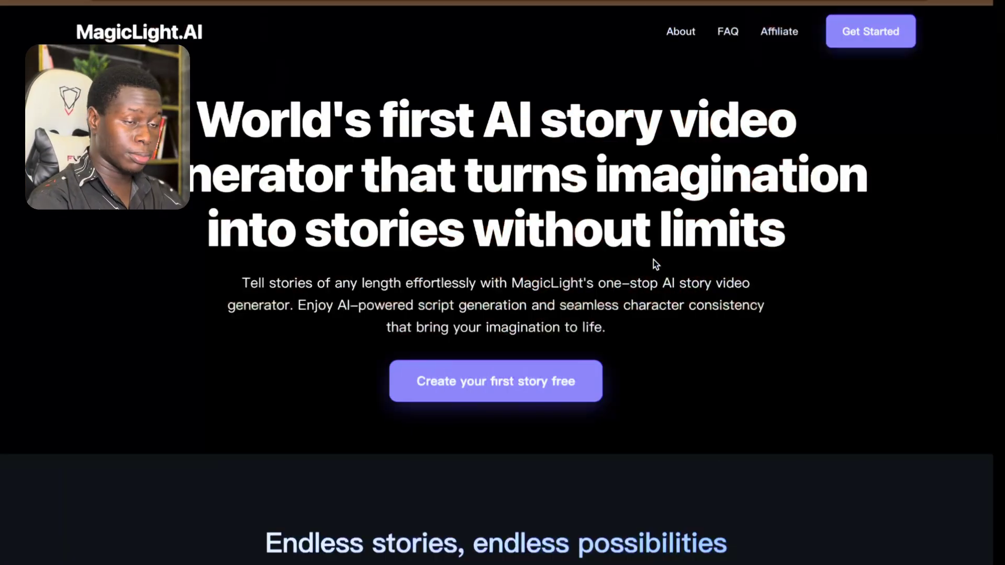
Step: Enter the app and start a new Story To Video project from the Creation Center
scroll(653, 259, down, 1)
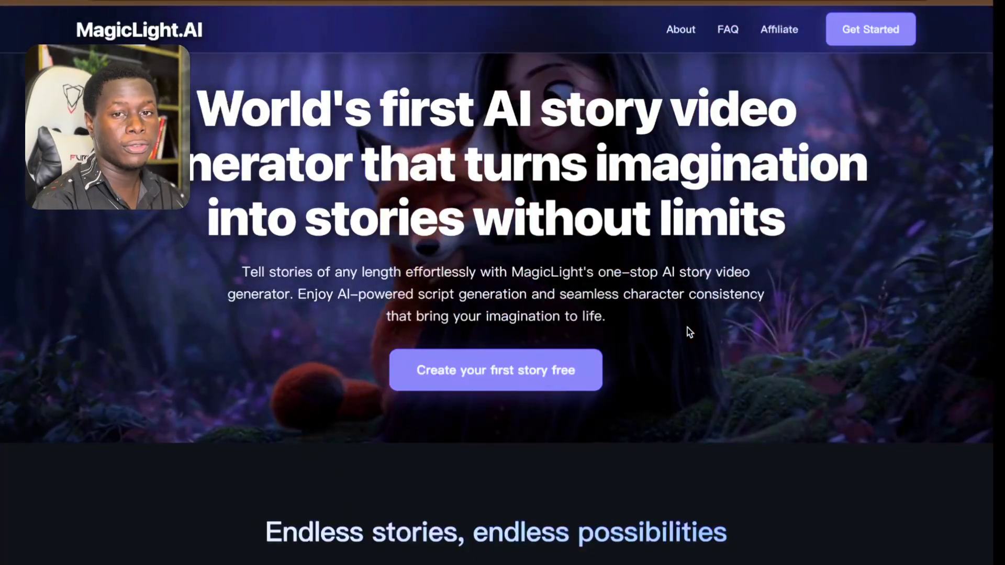
scroll(749, 450, up, 1)
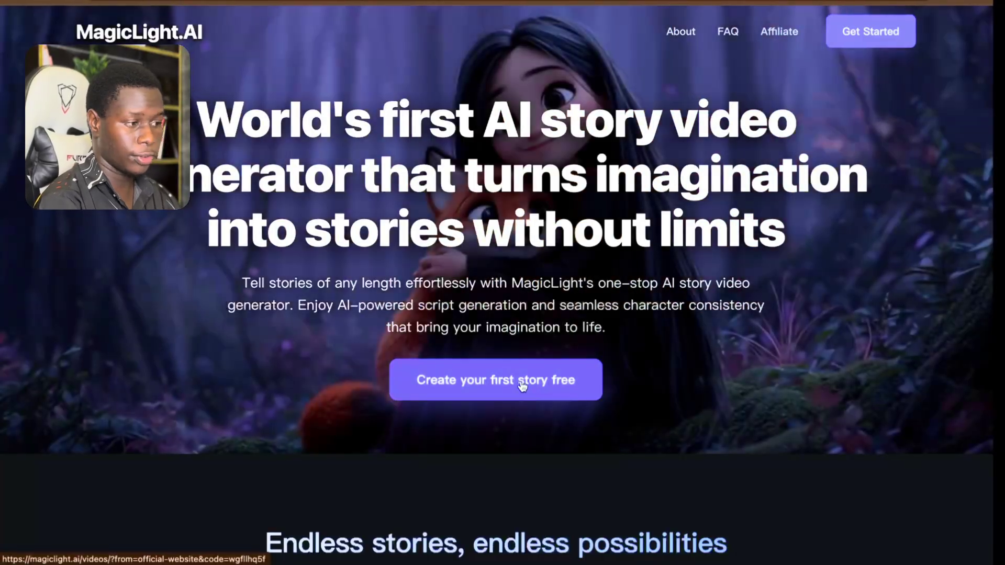
click(524, 386)
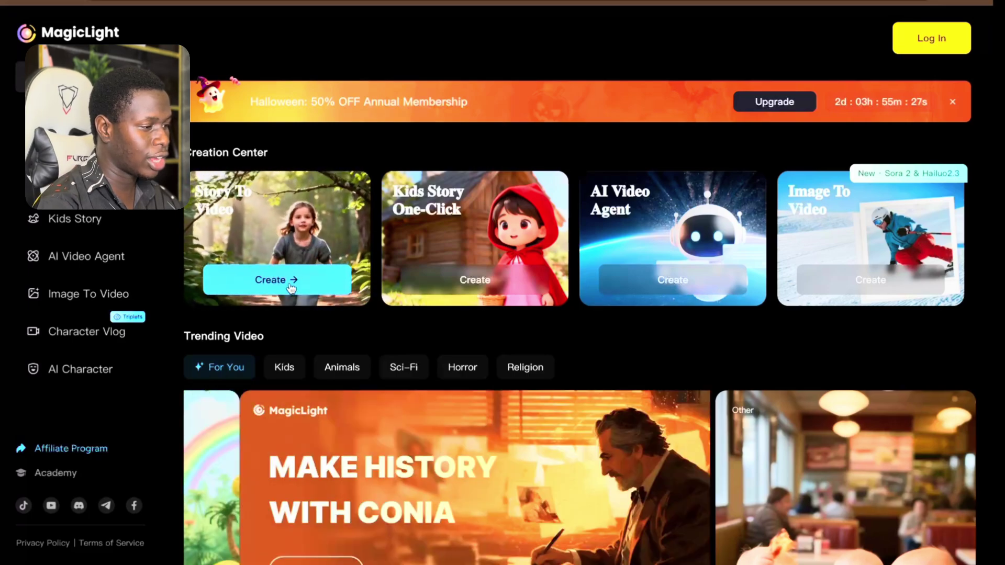
click(289, 285)
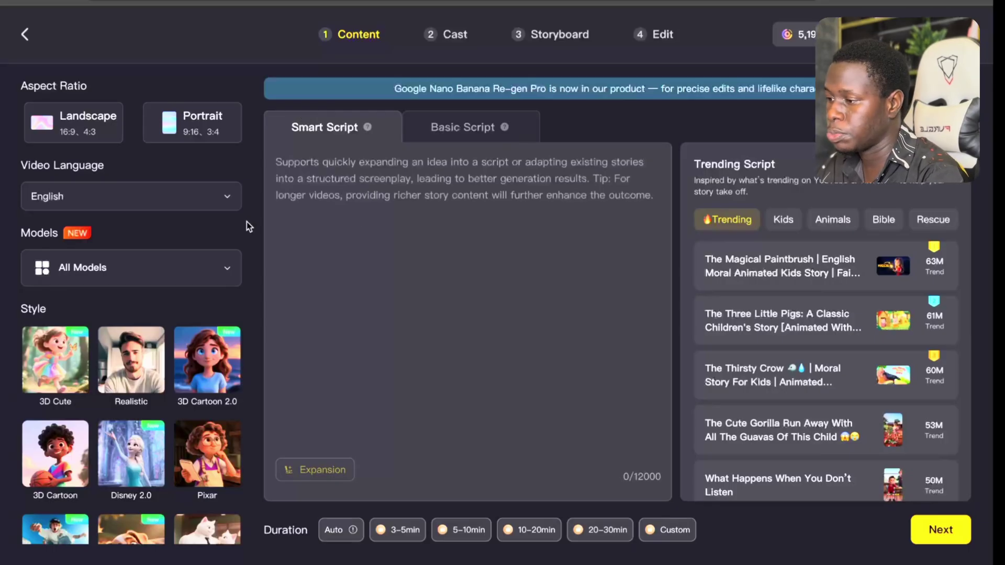
Step: Compare the Smart Script and Basic Script input modes, settling on Basic Script
click(505, 233)
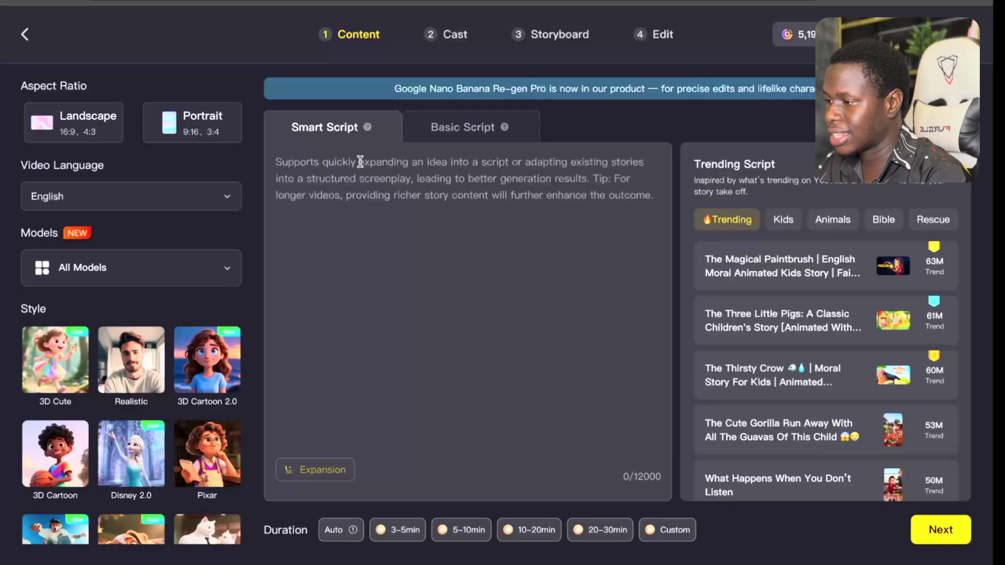
click(427, 125)
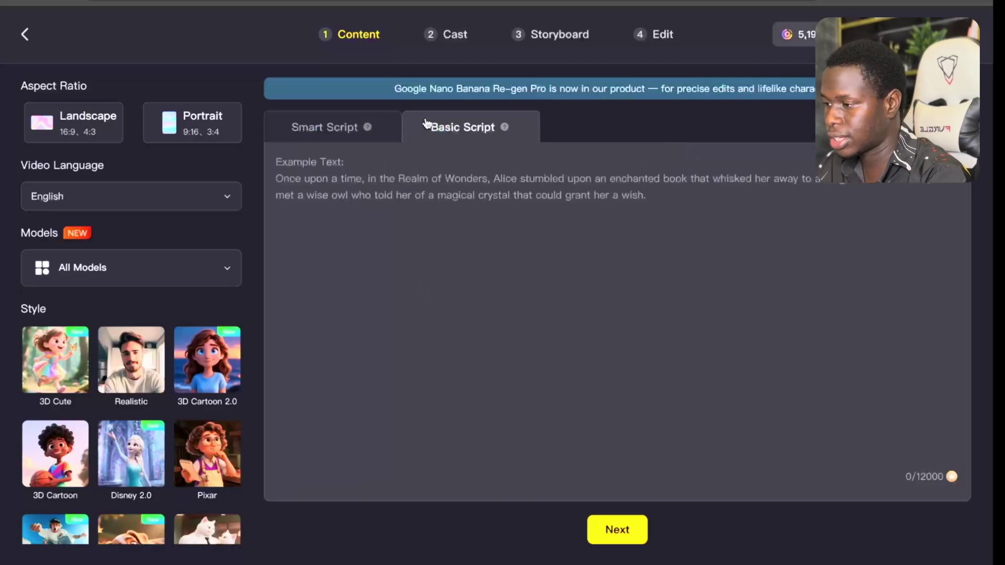
click(365, 126)
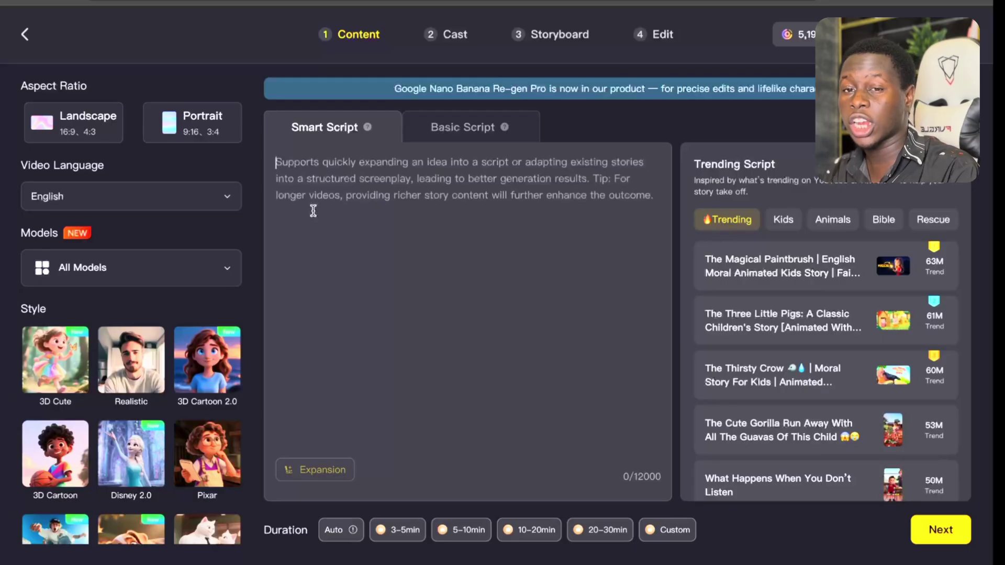
click(469, 127)
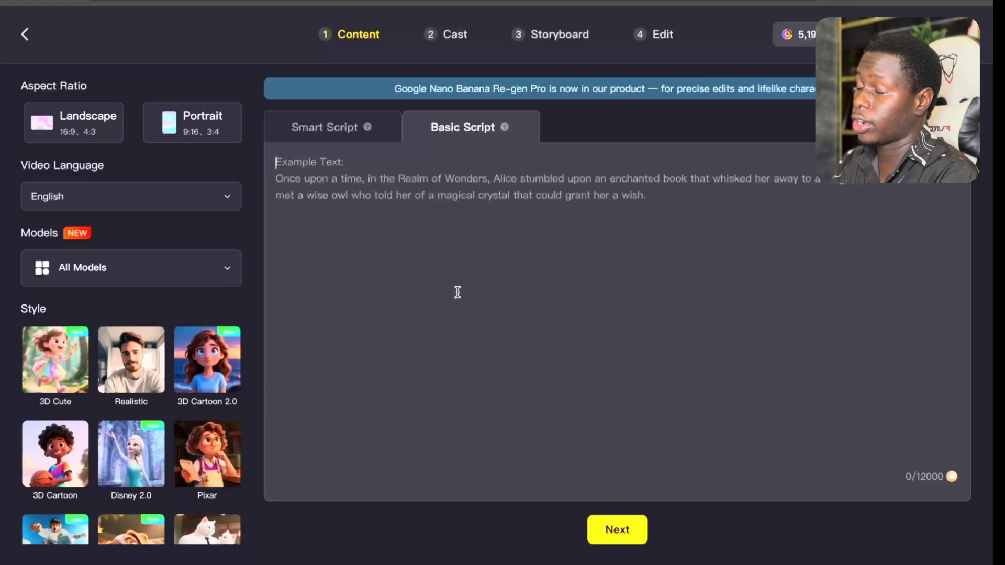
click(325, 140)
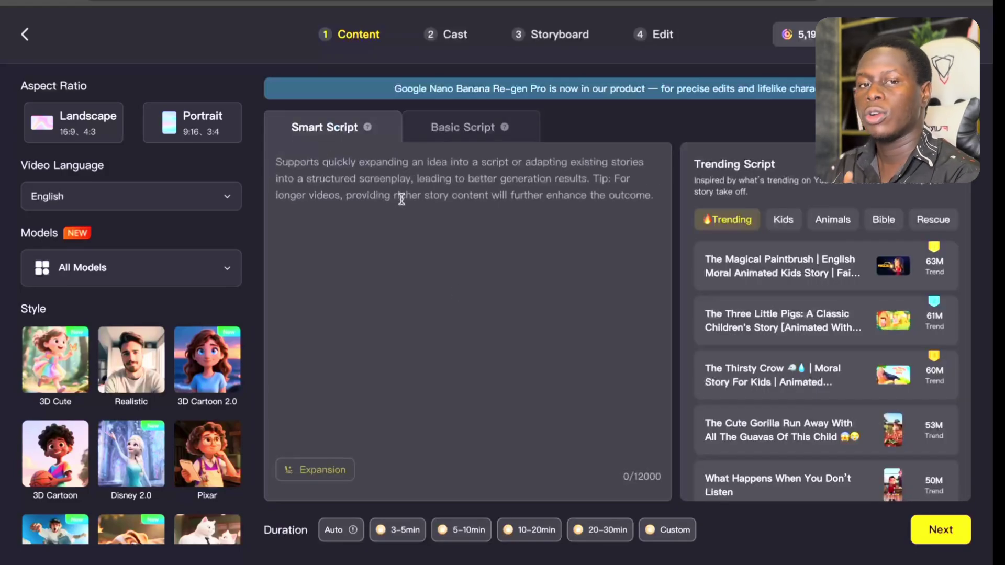
click(460, 144)
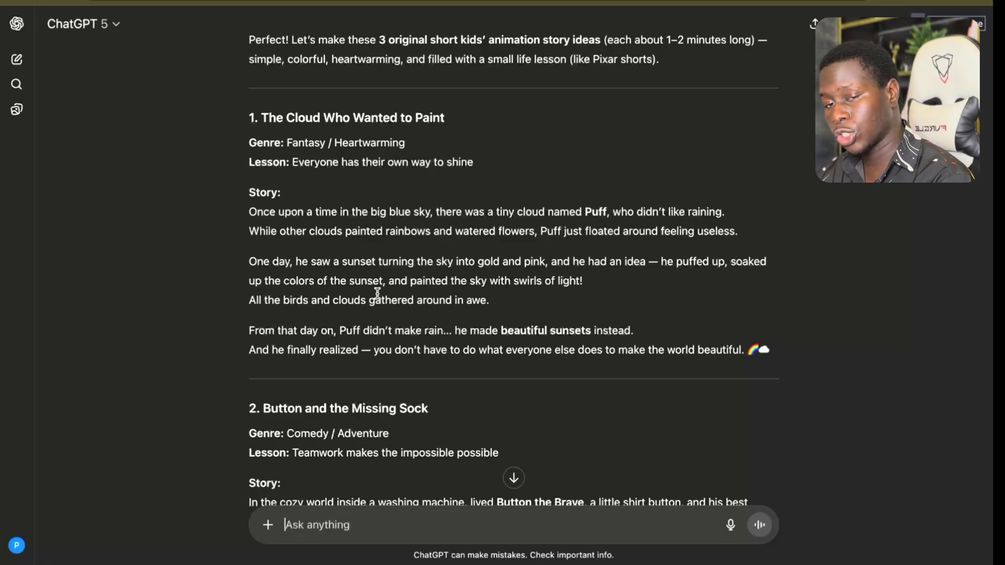
Step: Select and copy the full story text of 'The Cloud Who Wanted to Paint' in ChatGPT
scroll(377, 293, down, 6)
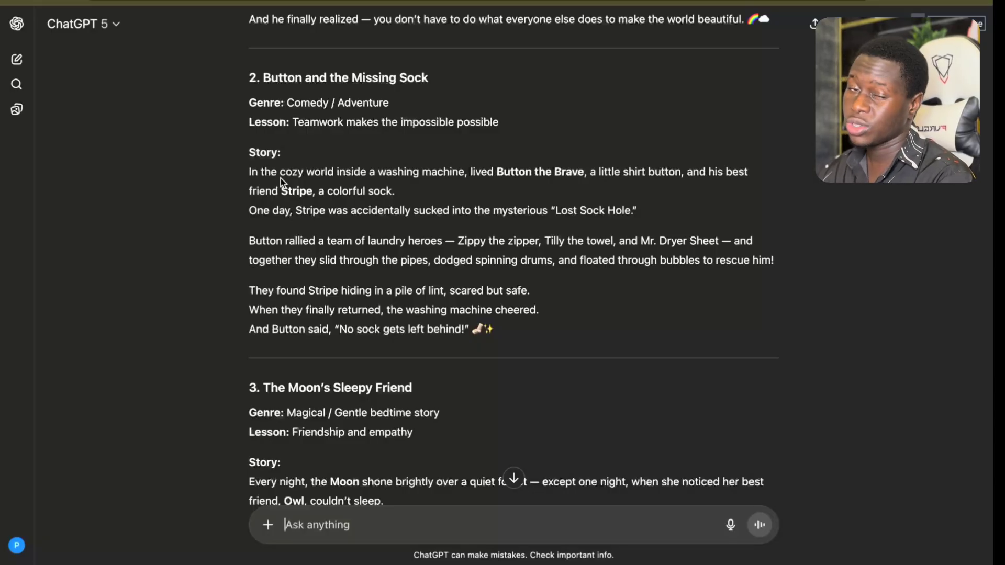
scroll(281, 182, up, 5)
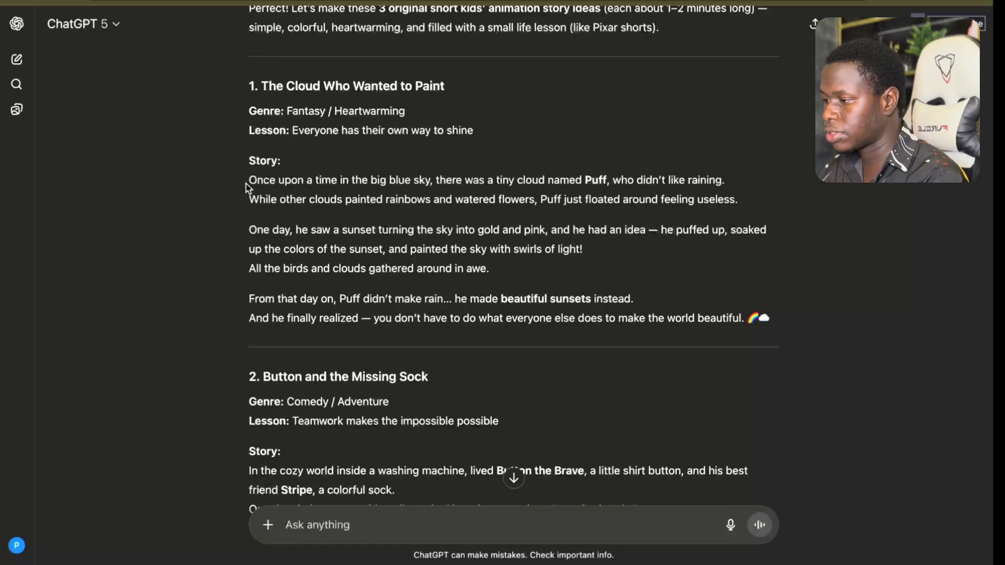
drag(246, 182, 607, 345)
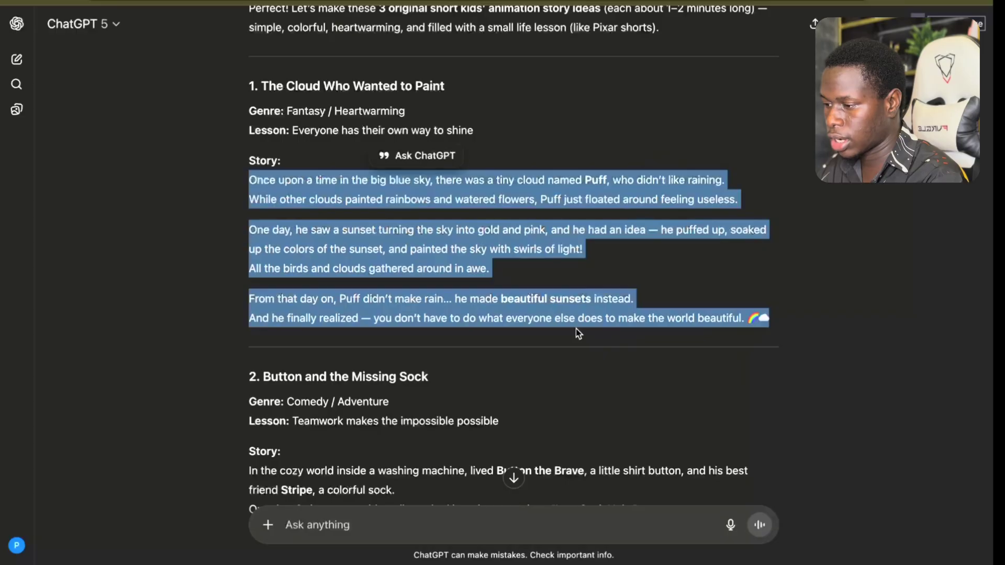
right_click(563, 304)
click(580, 333)
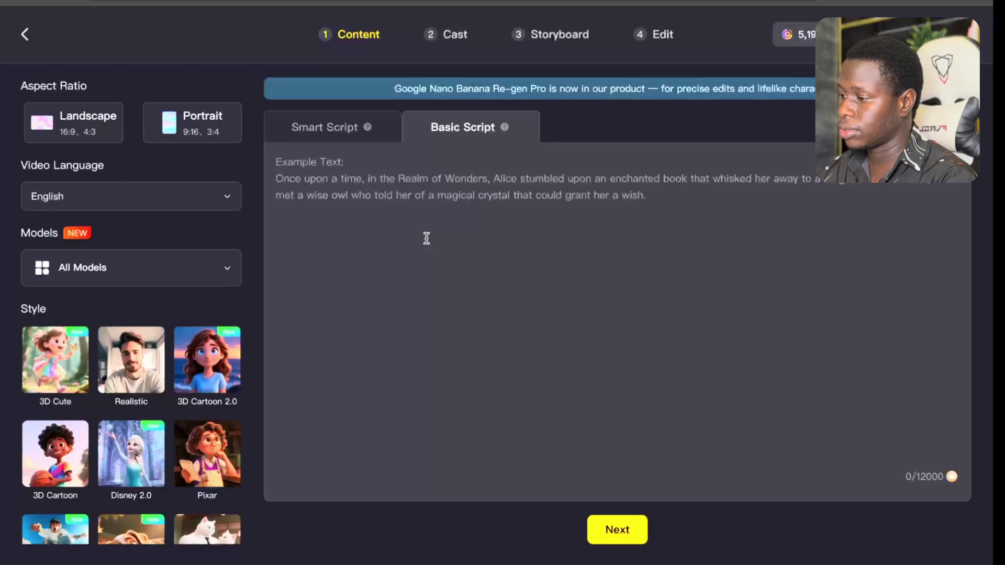
Step: Paste the cloud story into Basic Script (602 characters) and choose the Landscape 16:9 aspect ratio
key(ctrl+v)
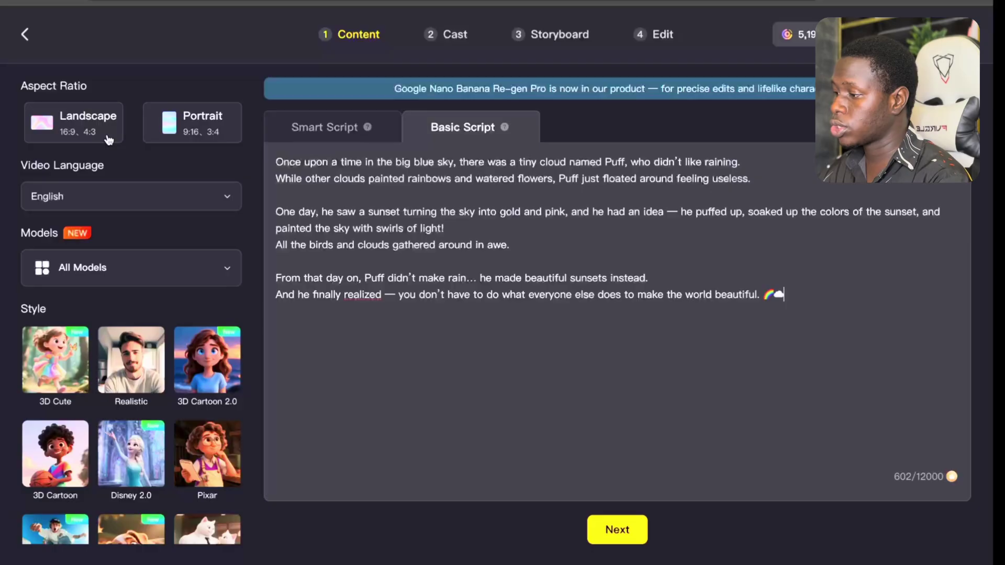
click(78, 135)
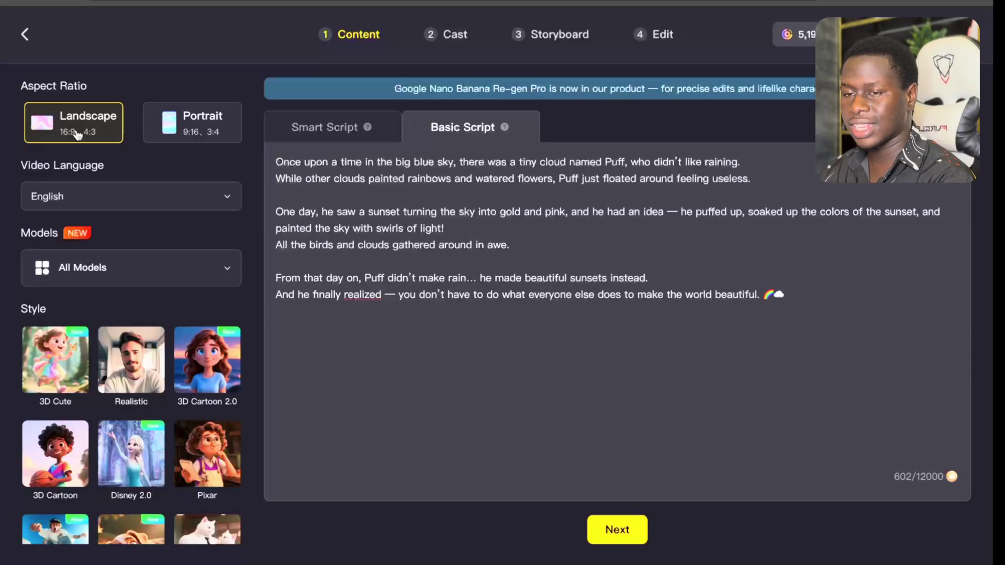
drag(13, 164, 134, 170)
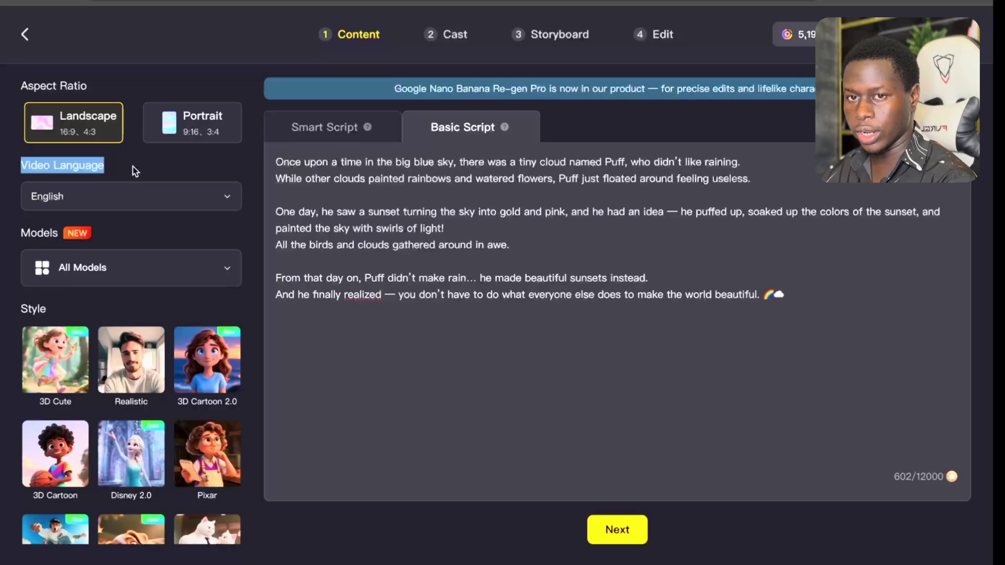
click(135, 170)
click(124, 198)
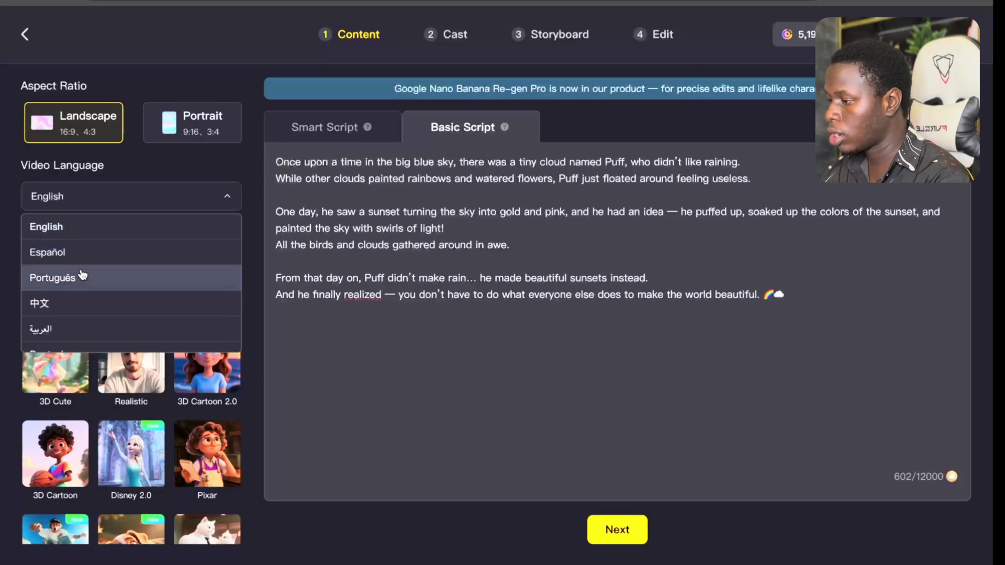
Step: Keep English as the video language
scroll(83, 275, down, 1)
scroll(83, 274, down, 4)
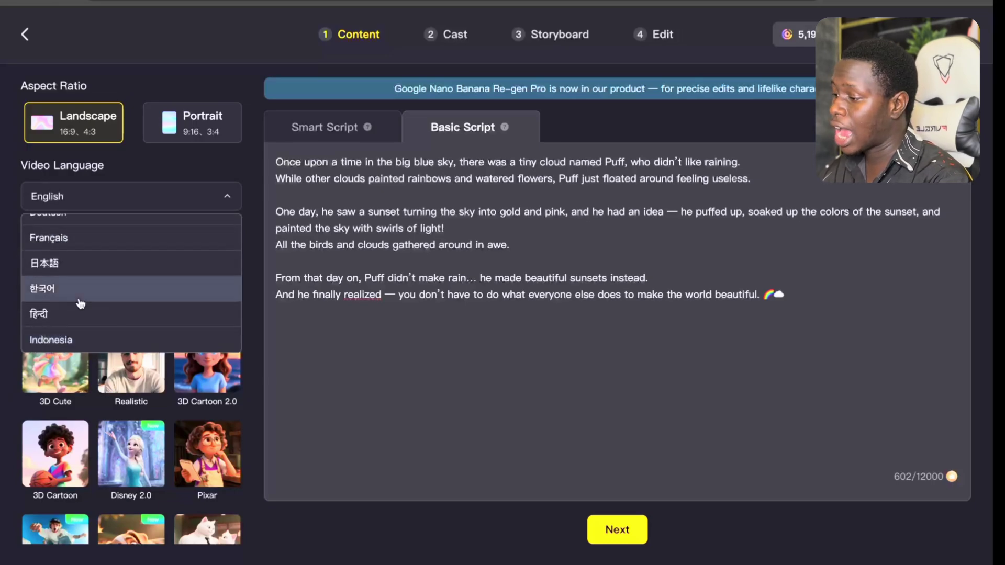
scroll(80, 303, up, 5)
click(92, 225)
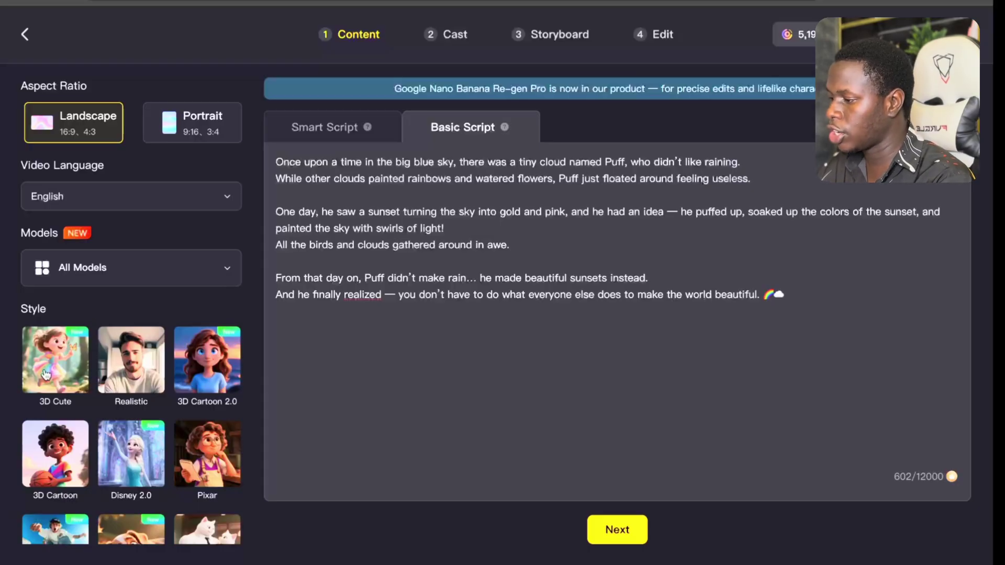
Step: Choose 3D Cartoon 2.0 from the model grid as the visual style
mouse_move(131, 369)
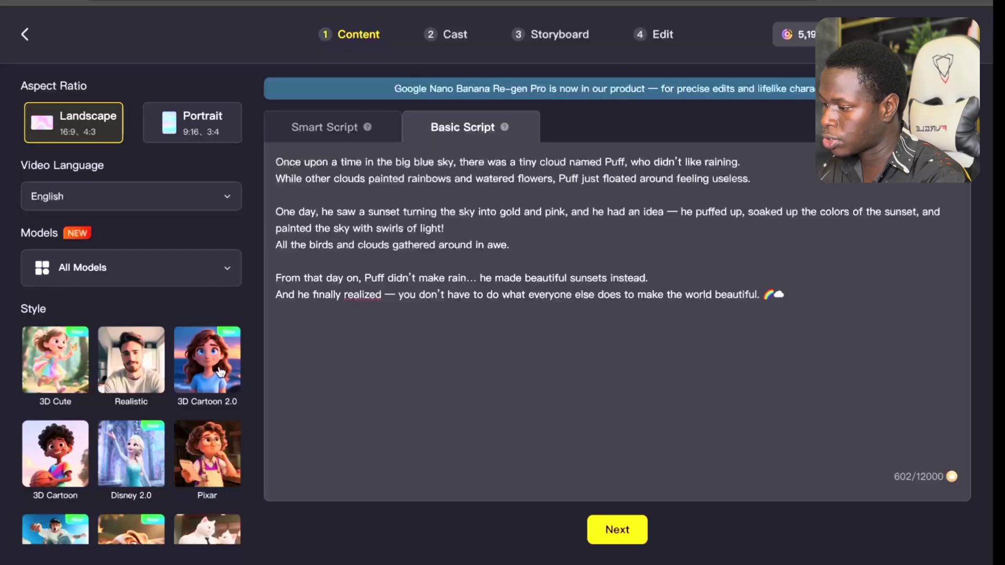
scroll(120, 445, down, 1)
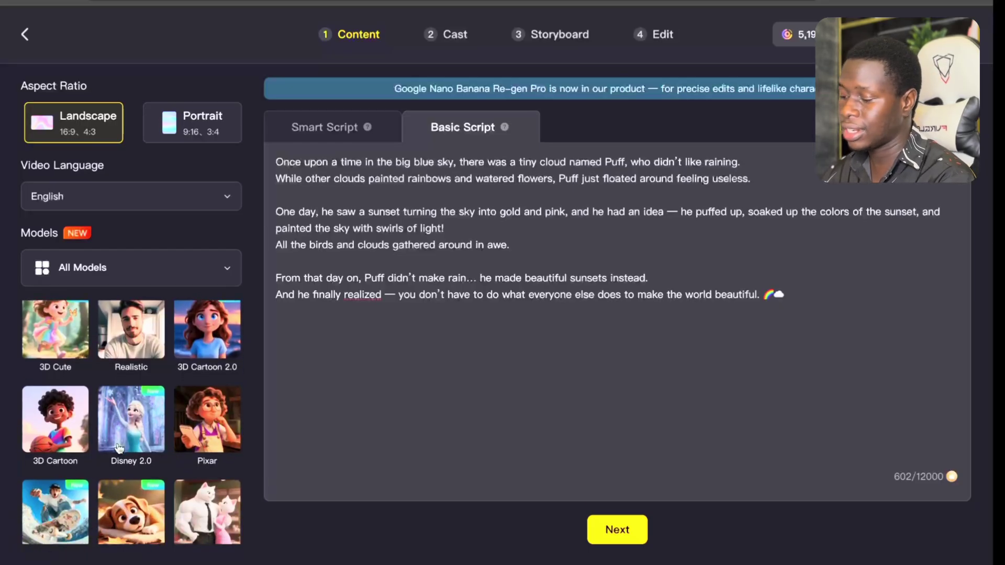
mouse_move(214, 430)
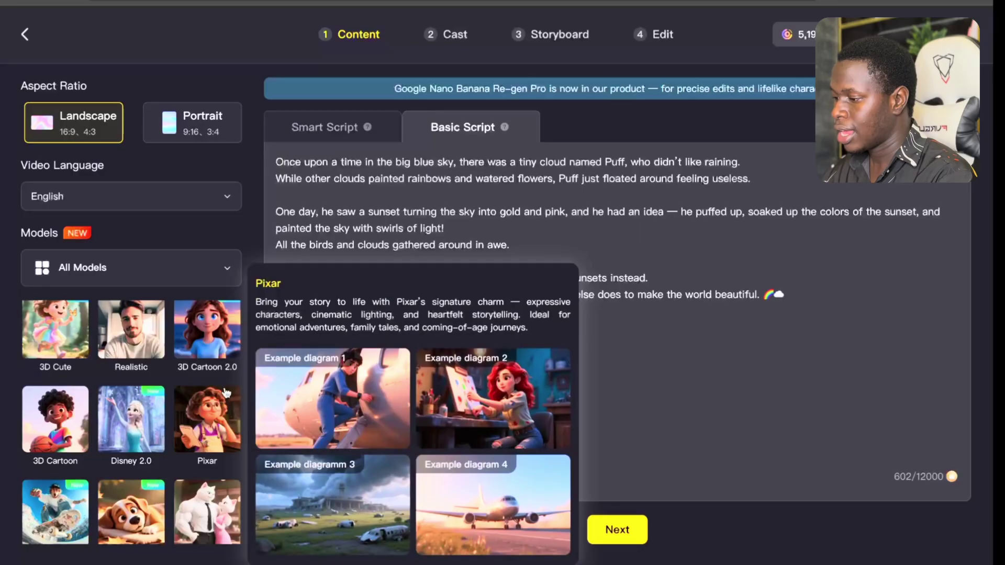
scroll(204, 426, down, 1)
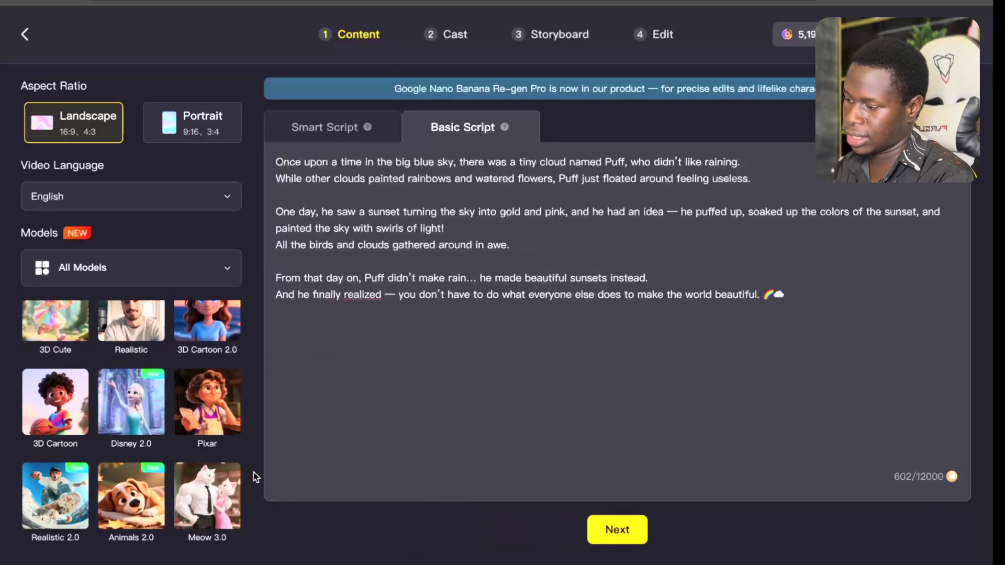
scroll(178, 429, up, 2)
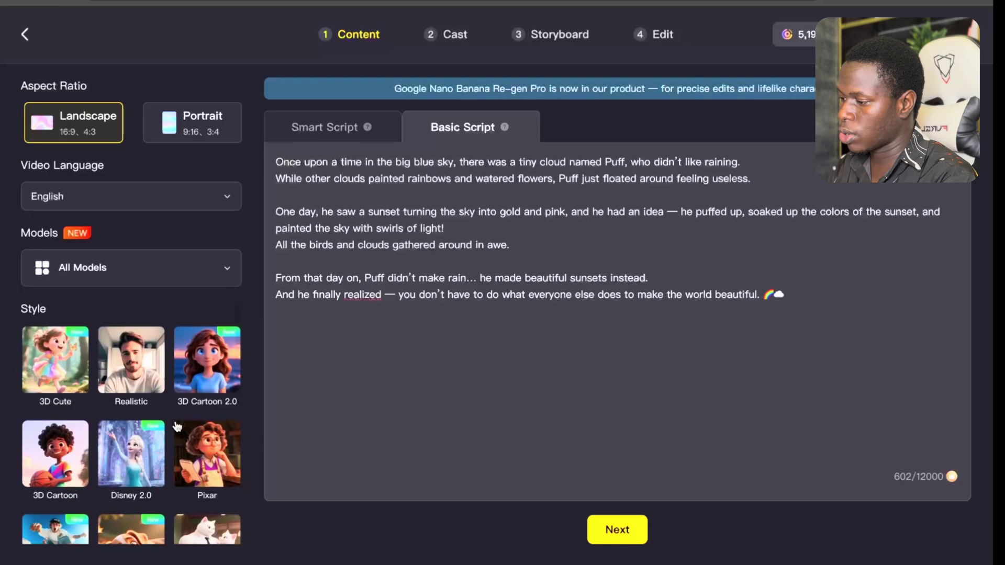
click(204, 392)
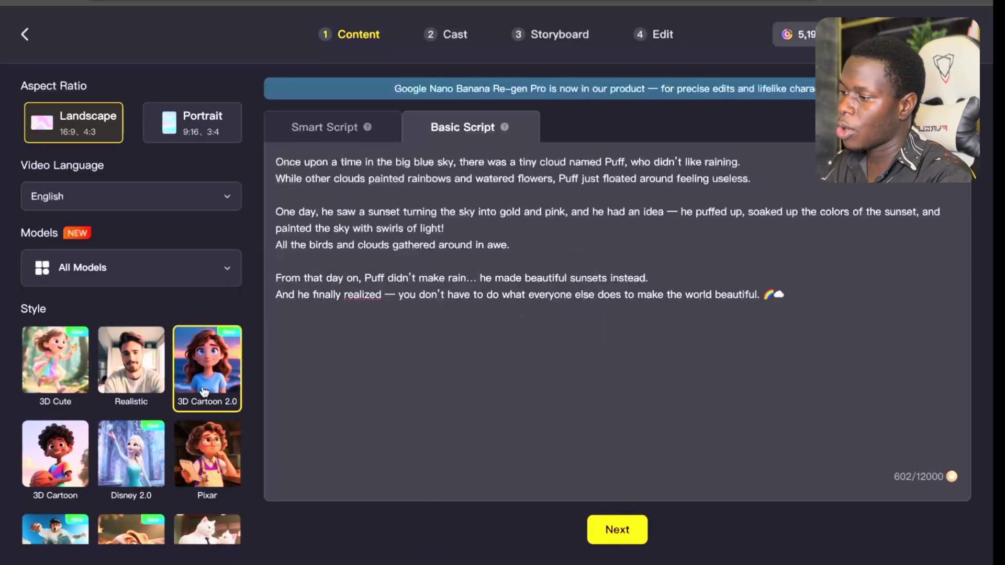
Step: Submit the script, review shots 3, 1 and 5, and start analysing Puff's Dream
click(613, 528)
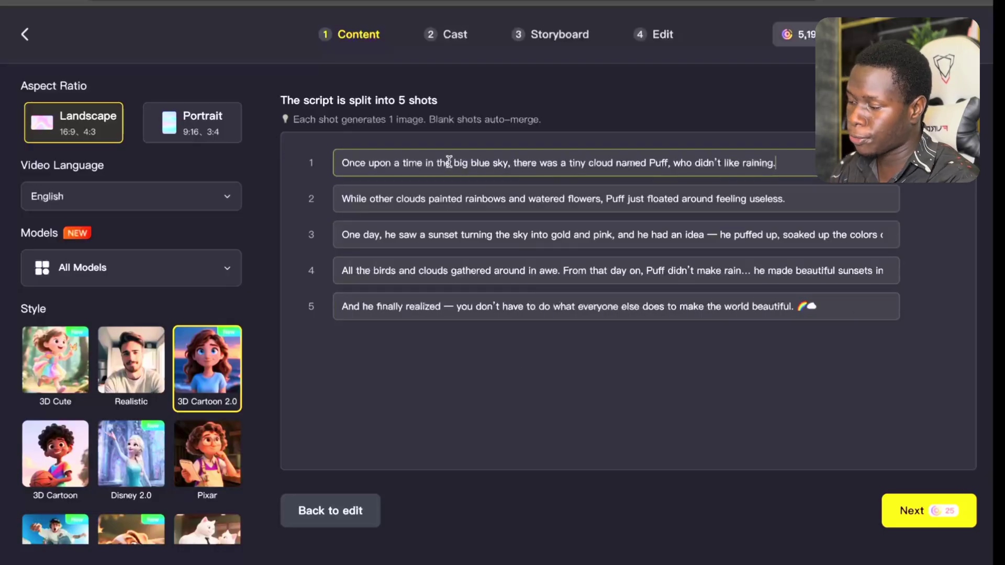
click(417, 239)
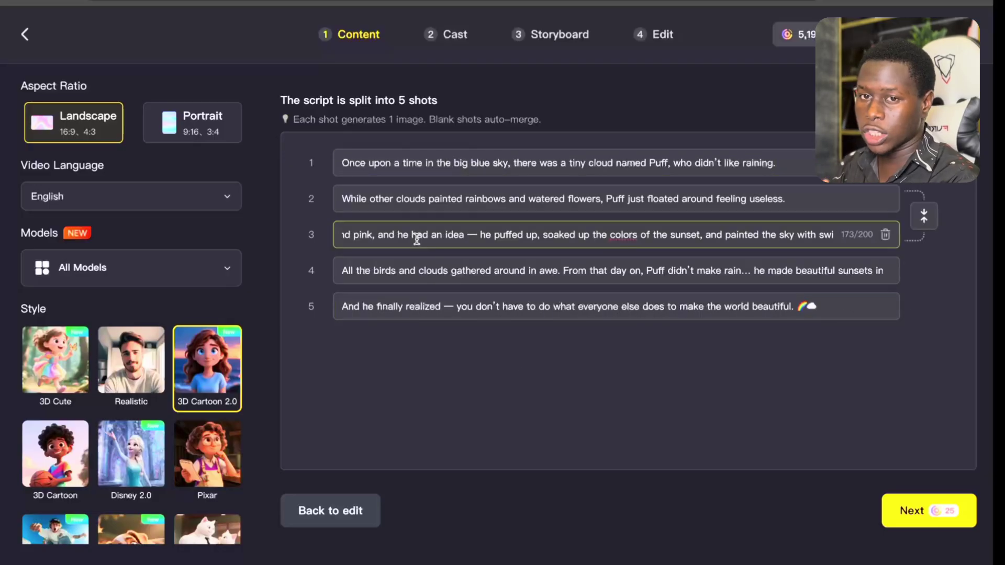
click(448, 164)
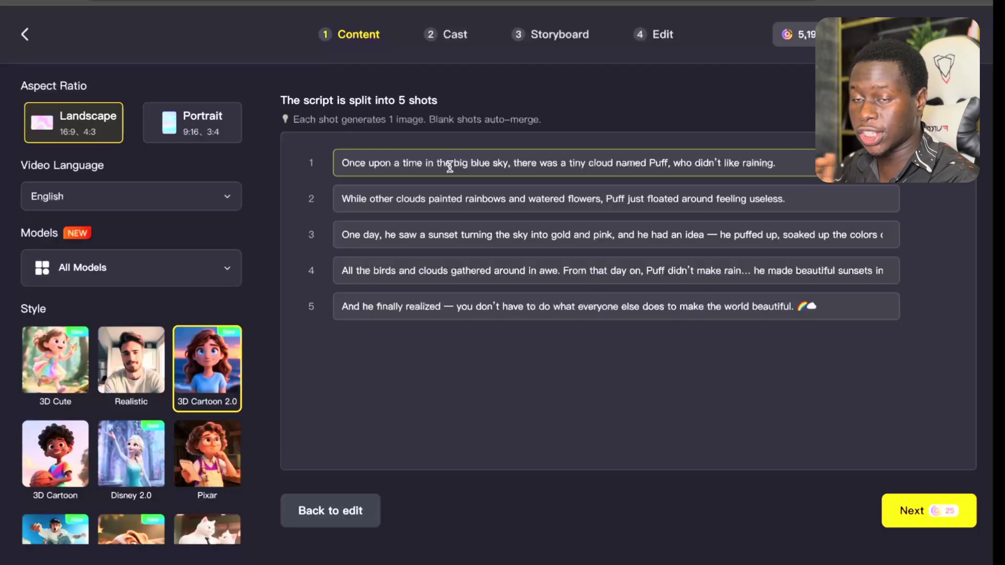
click(531, 300)
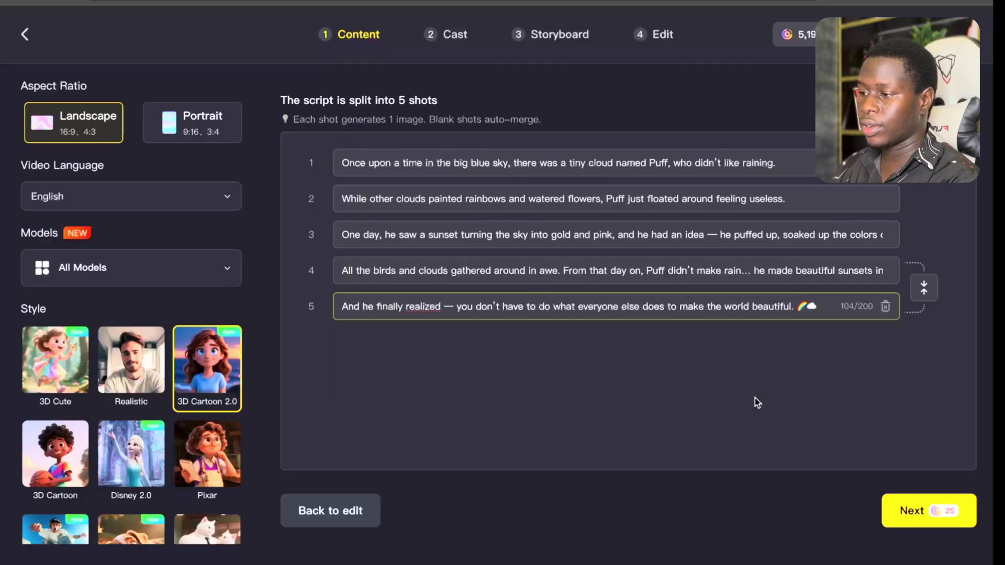
click(913, 508)
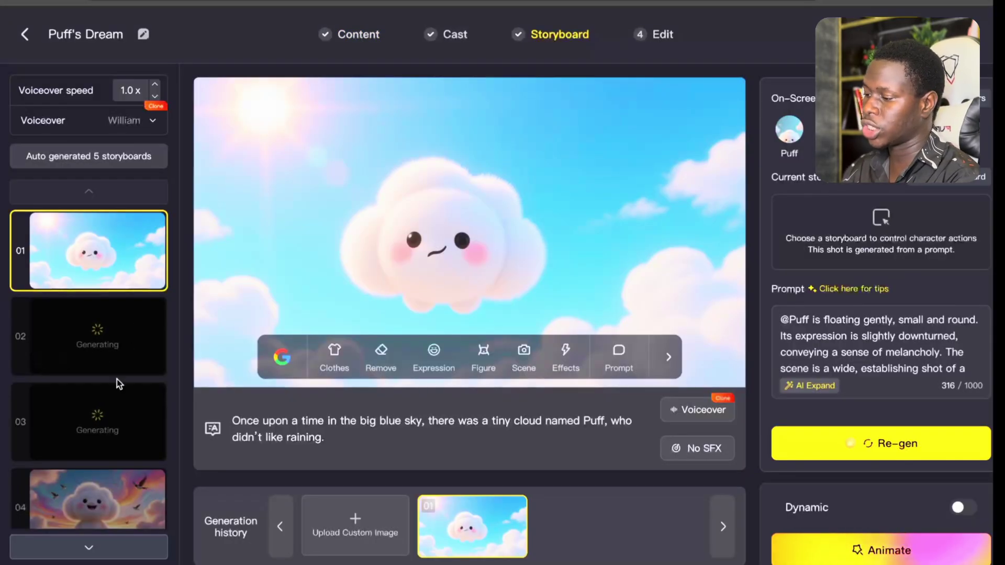
Step: Preview storyboards 02 to 05 (rain clouds, birds, rainbow), then return to 01
scroll(119, 383, down, 2)
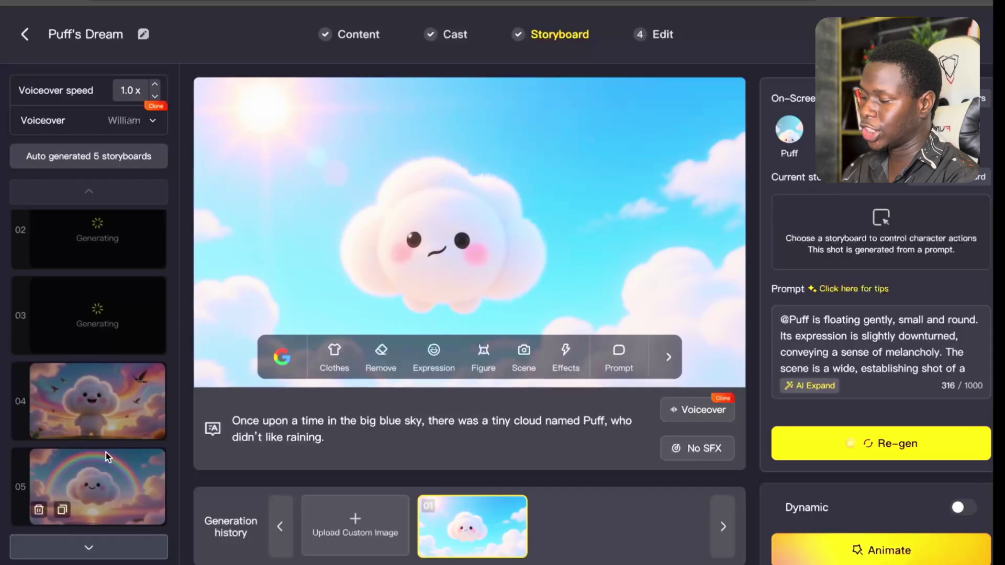
scroll(112, 302, up, 2)
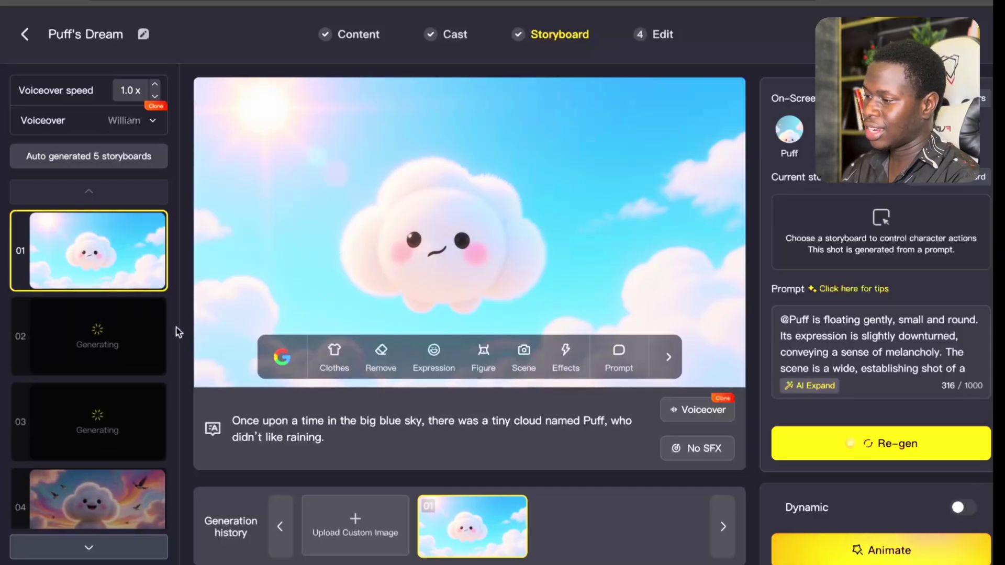
scroll(86, 366, down, 2)
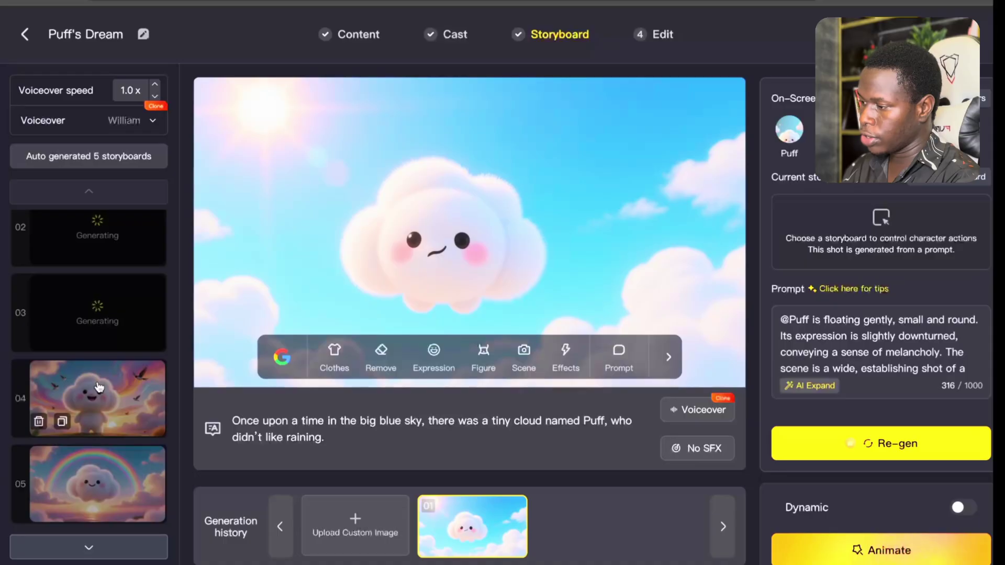
scroll(99, 387, up, 2)
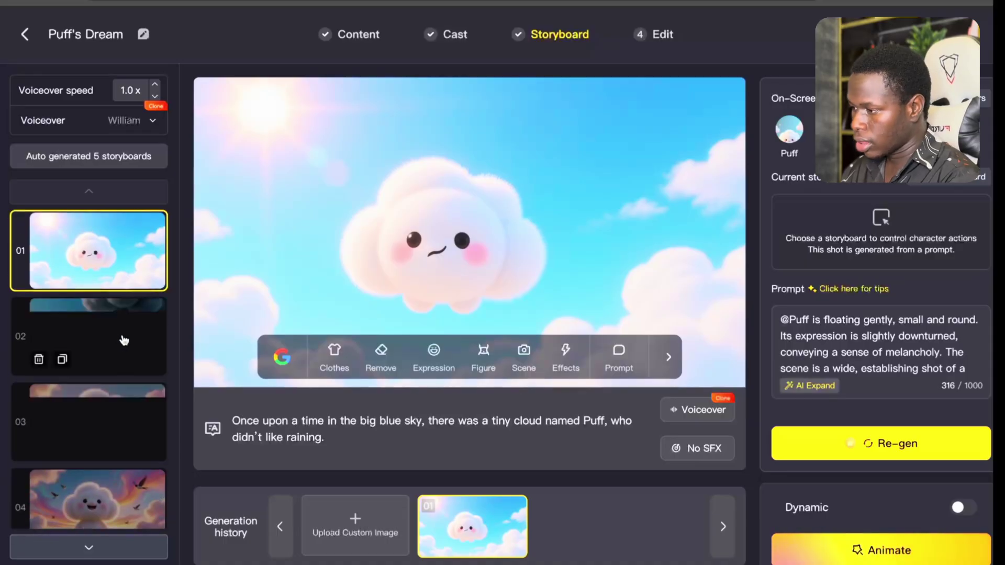
click(123, 342)
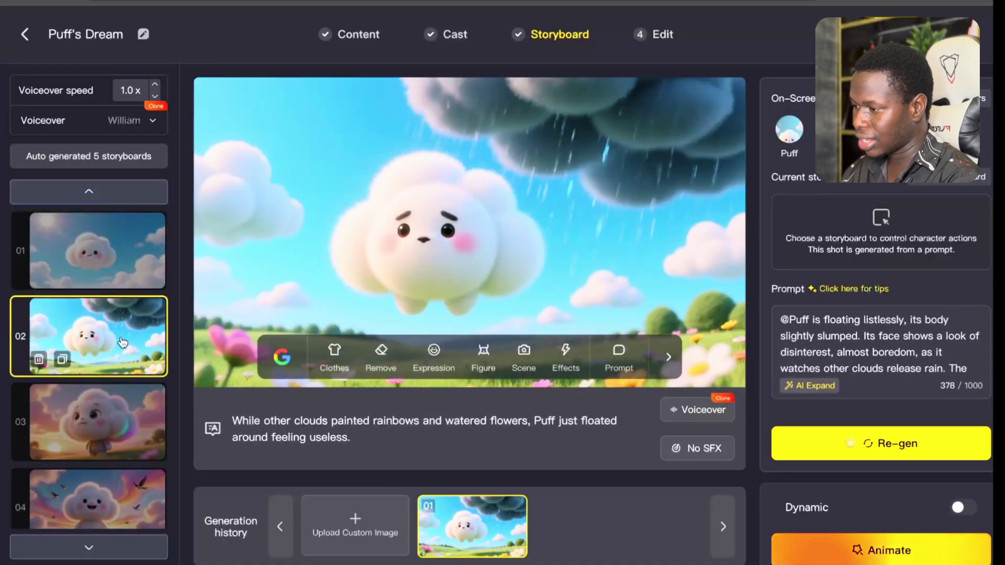
scroll(123, 342, down, 1)
click(104, 409)
scroll(104, 408, down, 2)
click(104, 410)
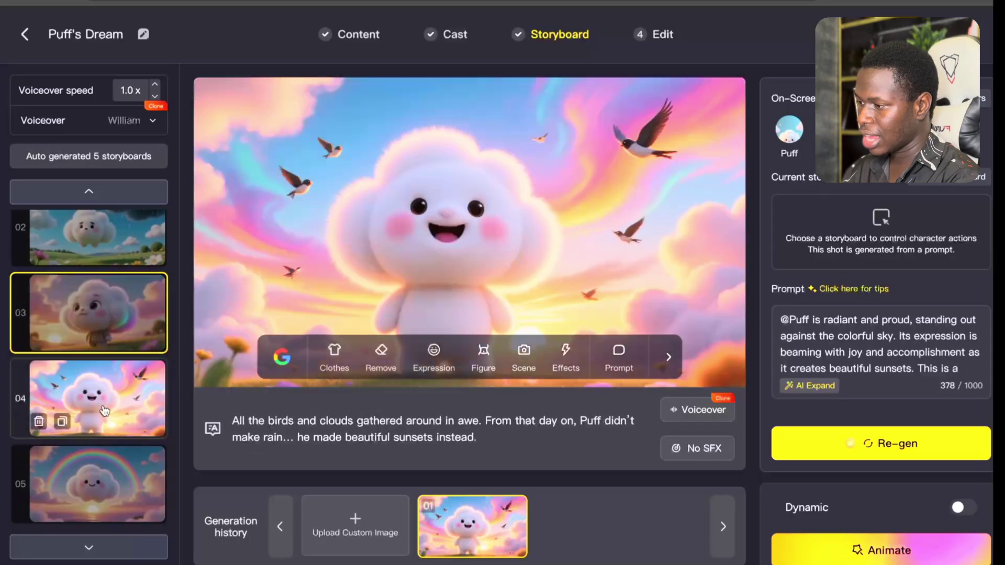
click(112, 478)
scroll(112, 461, up, 3)
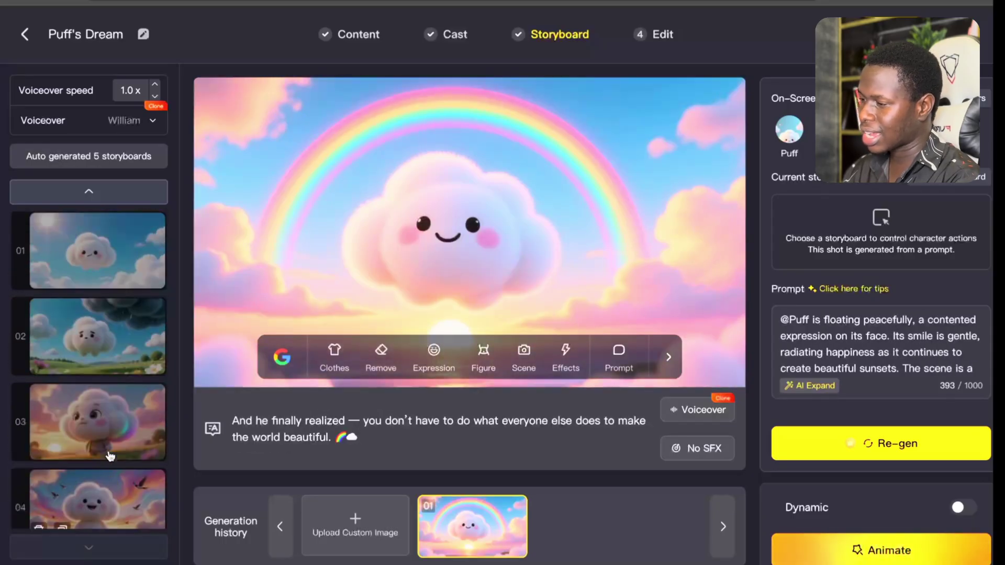
click(115, 258)
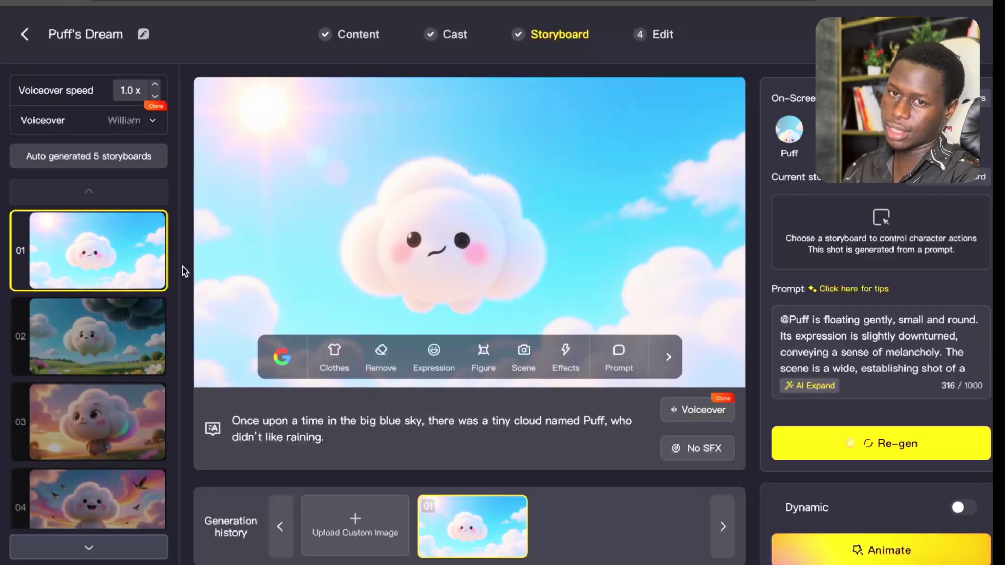
Step: Review storyboards 02 to 05 again, including the sunset and rainbow, ending on 01
click(128, 318)
click(99, 423)
scroll(112, 445, down, 1)
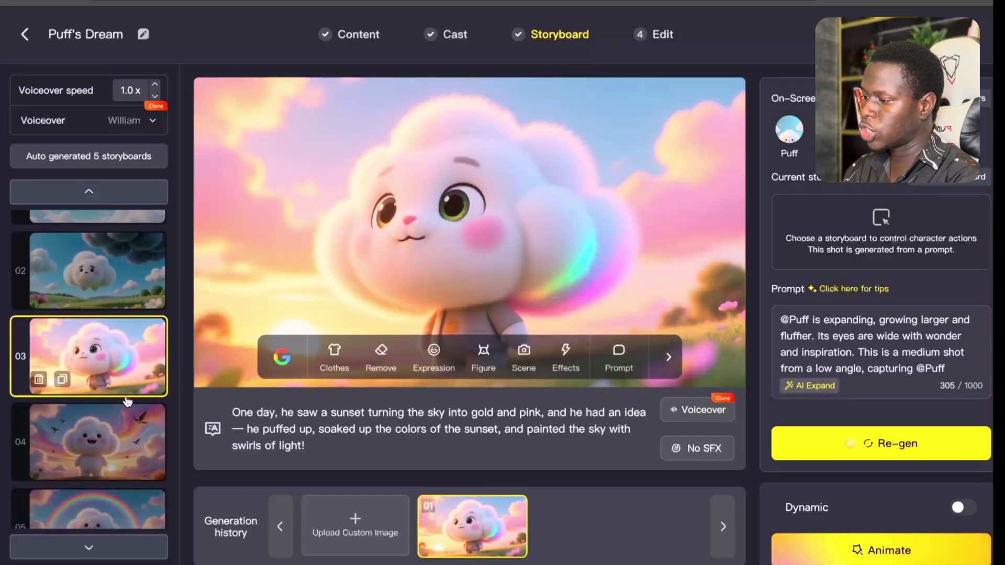
click(112, 453)
scroll(105, 461, down, 1)
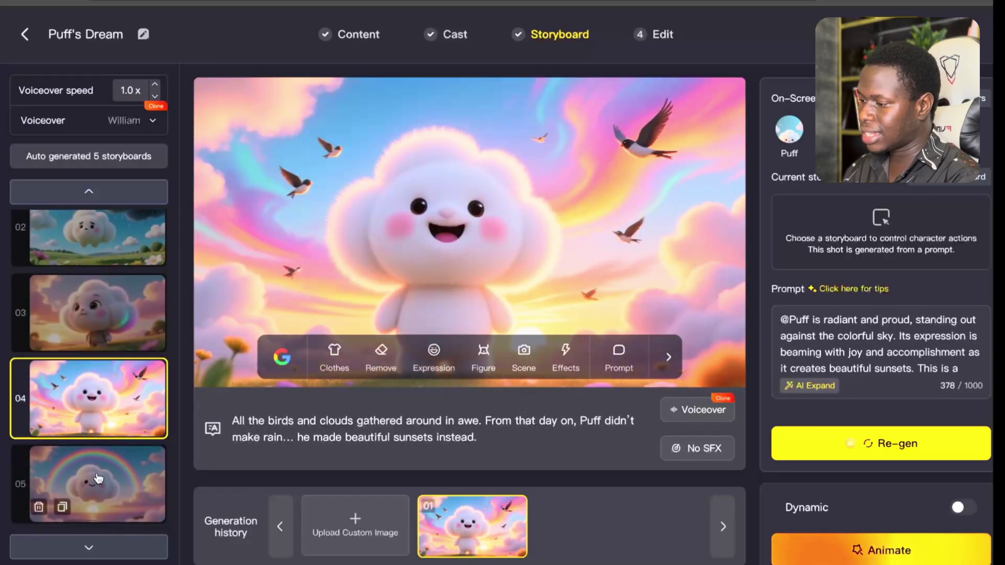
click(98, 478)
scroll(99, 461, up, 2)
click(104, 285)
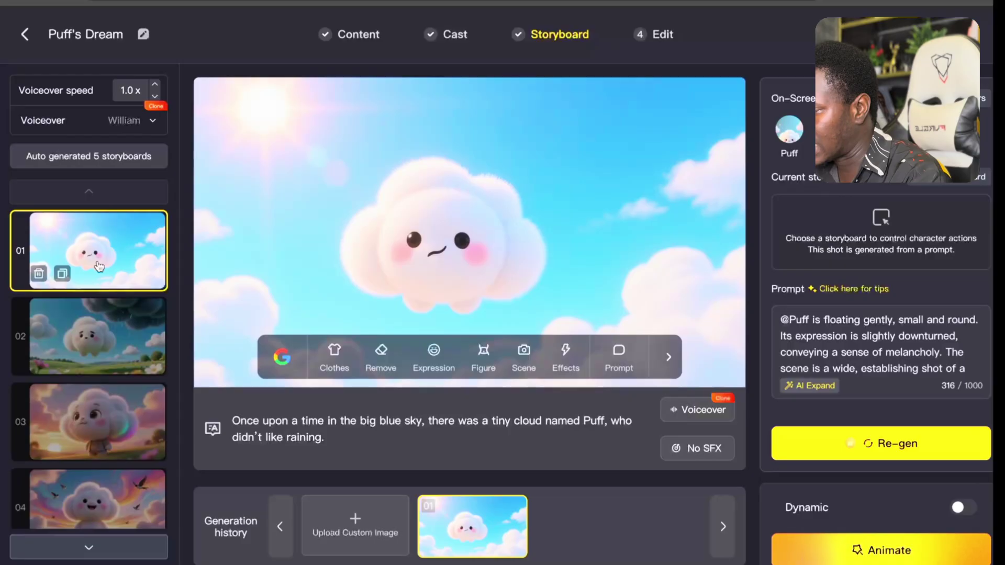
Step: Animate all five storyboards at once with the MagicLight 1.0 model
click(870, 547)
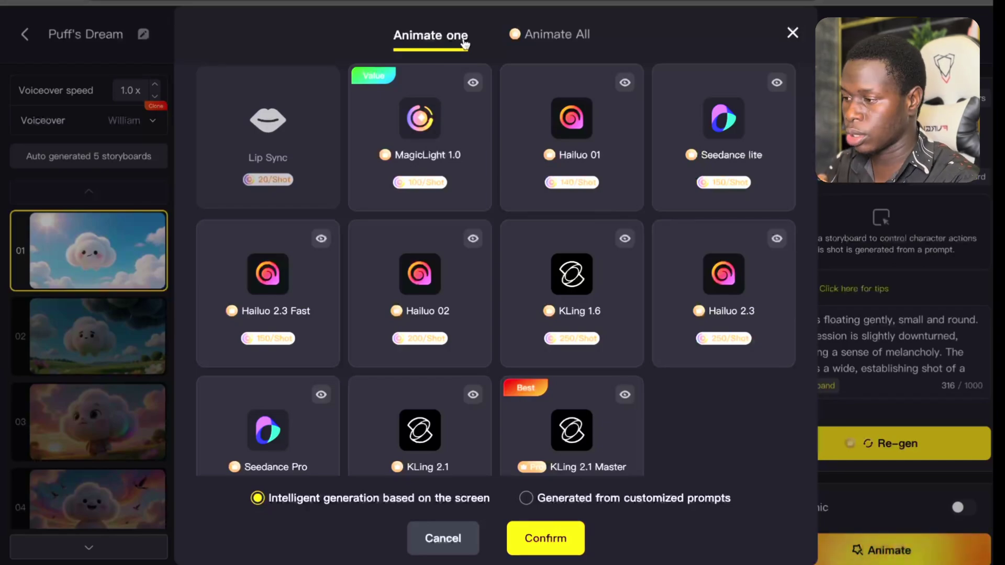
click(553, 36)
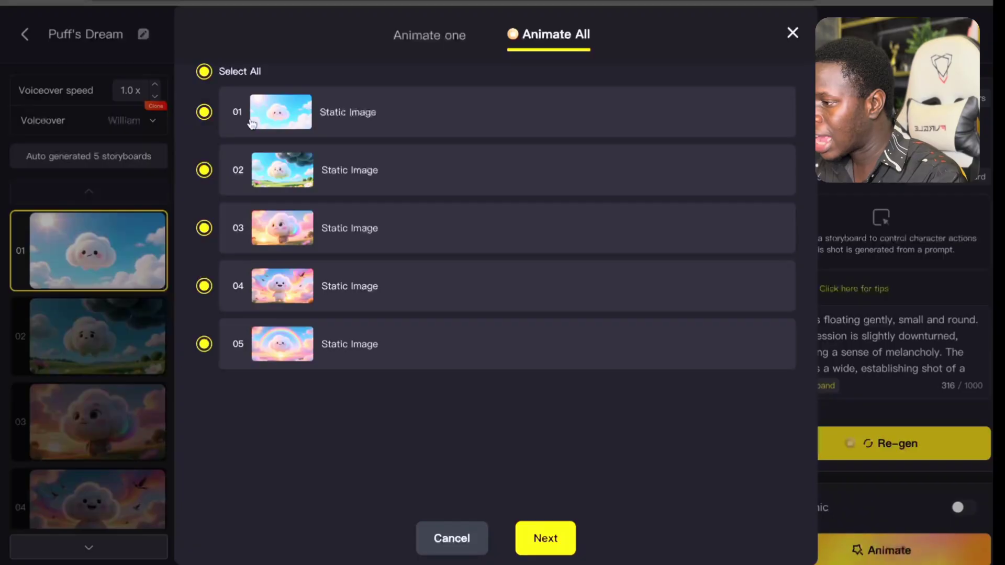
click(204, 72)
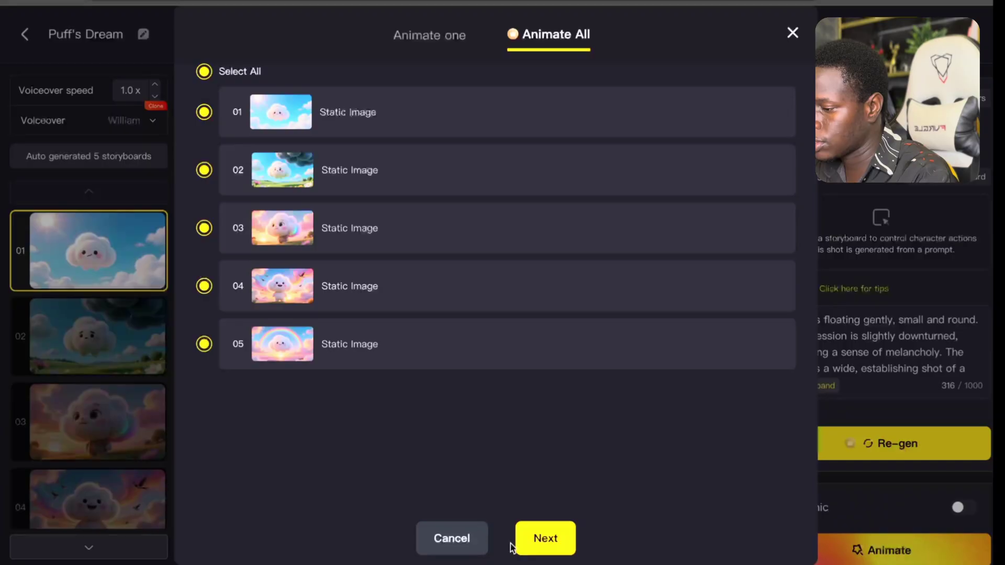
click(551, 547)
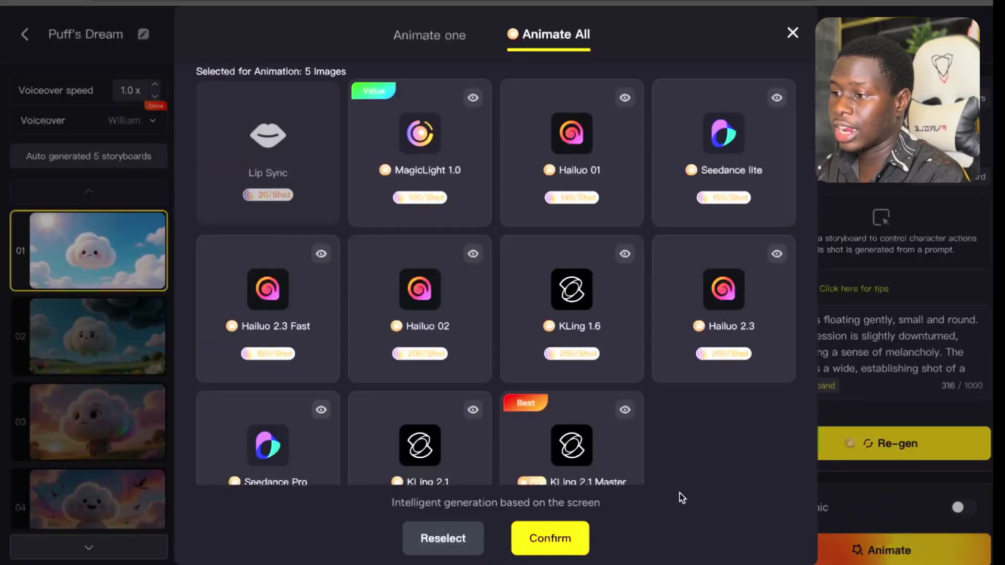
click(404, 153)
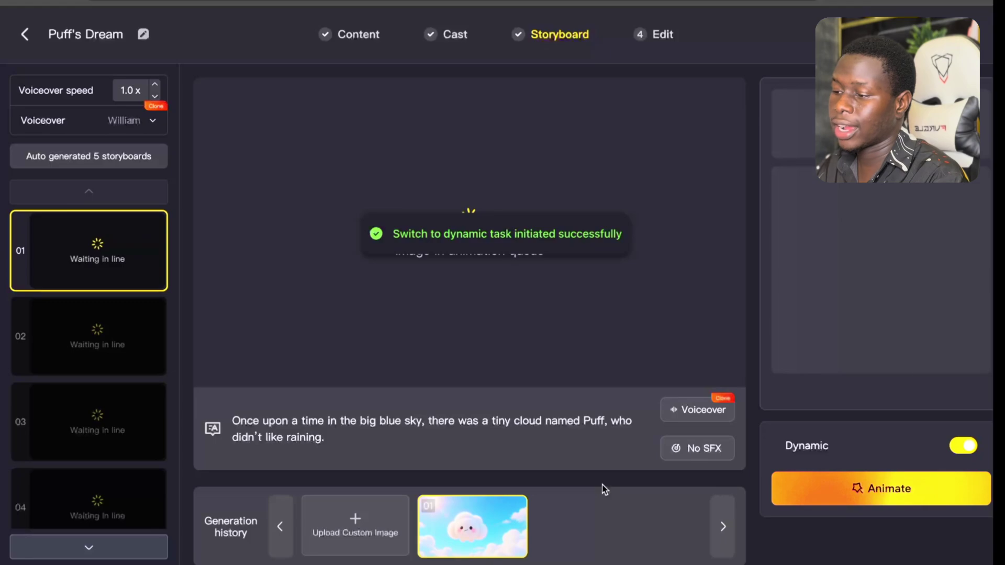
click(550, 538)
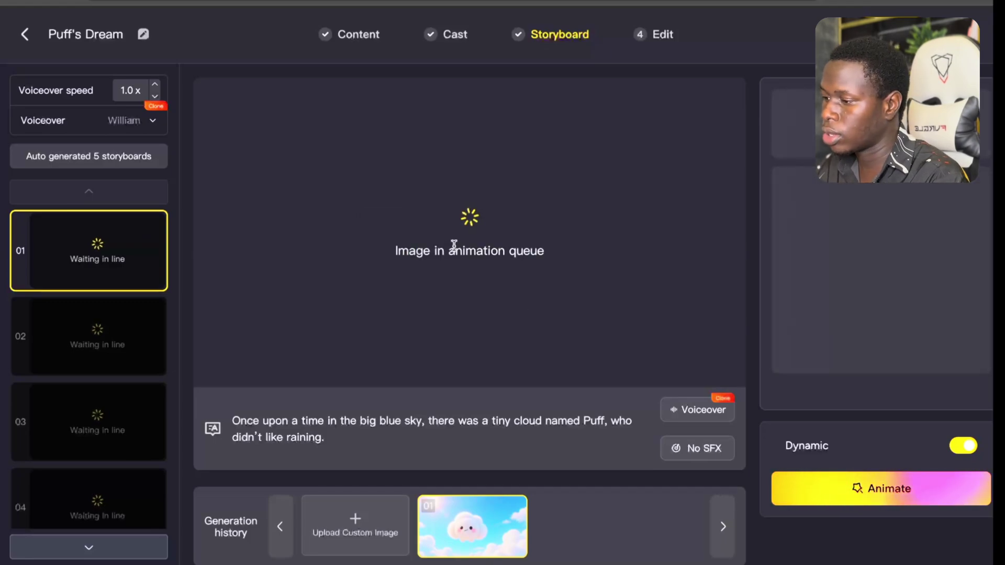
Step: Audition Laura's voice sample and switch the voiceover narrator from William to Laura
drag(395, 250, 578, 249)
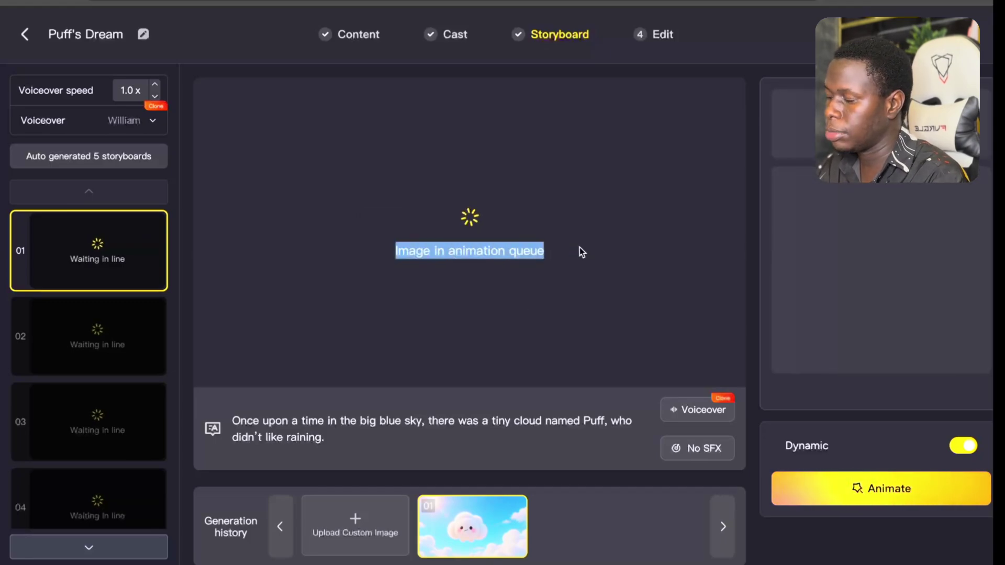
click(574, 288)
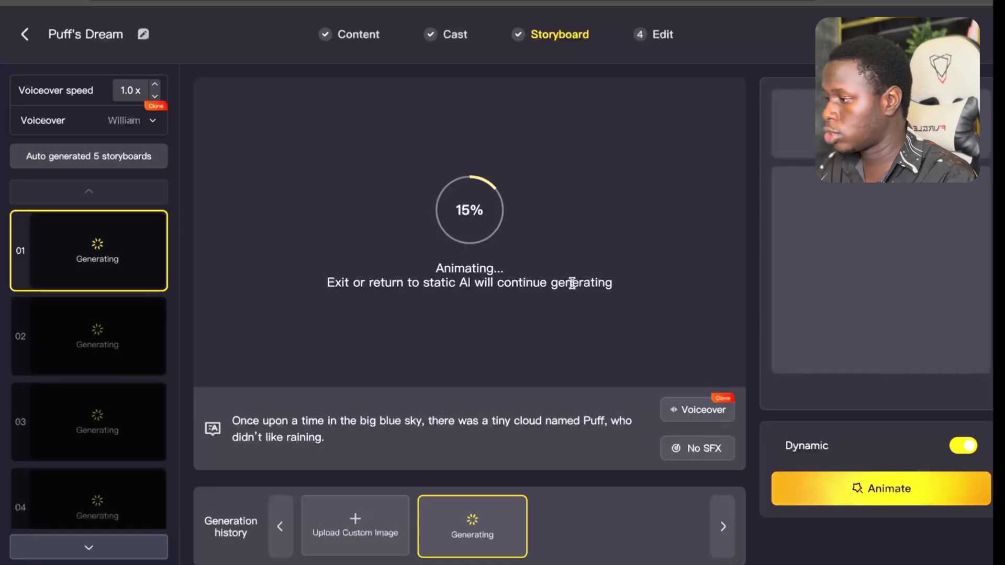
click(74, 125)
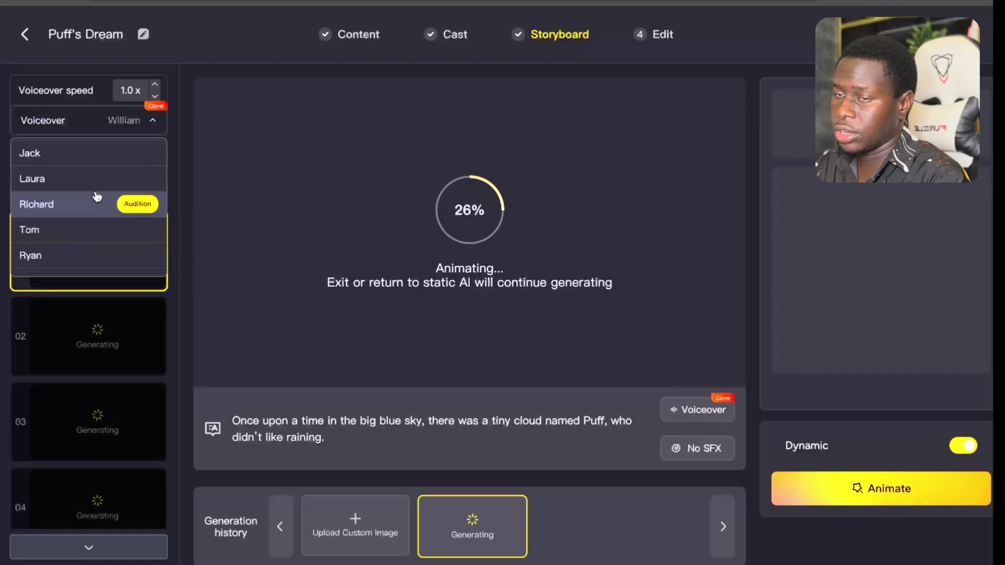
mouse_move(81, 156)
mouse_move(88, 181)
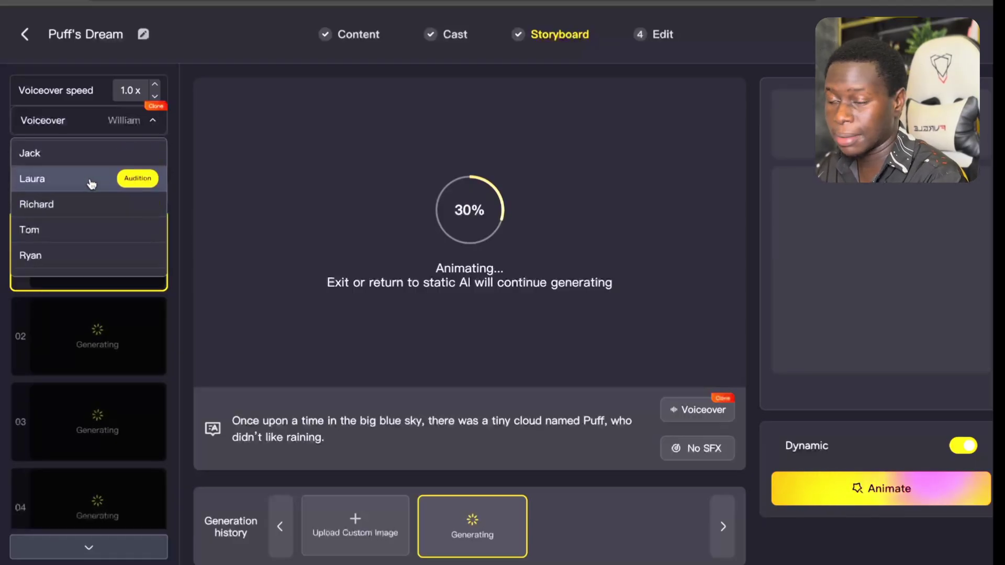
mouse_move(141, 155)
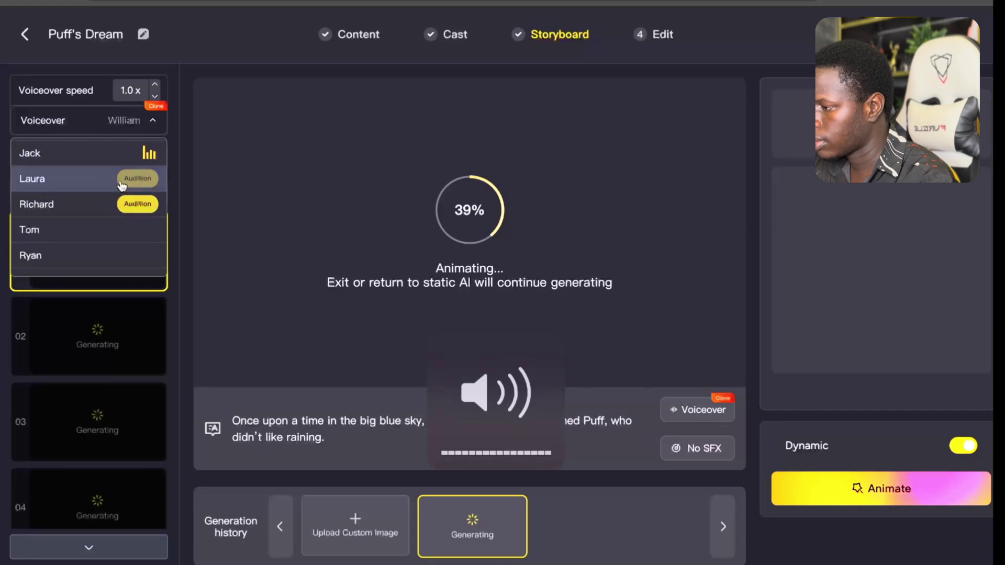
click(135, 178)
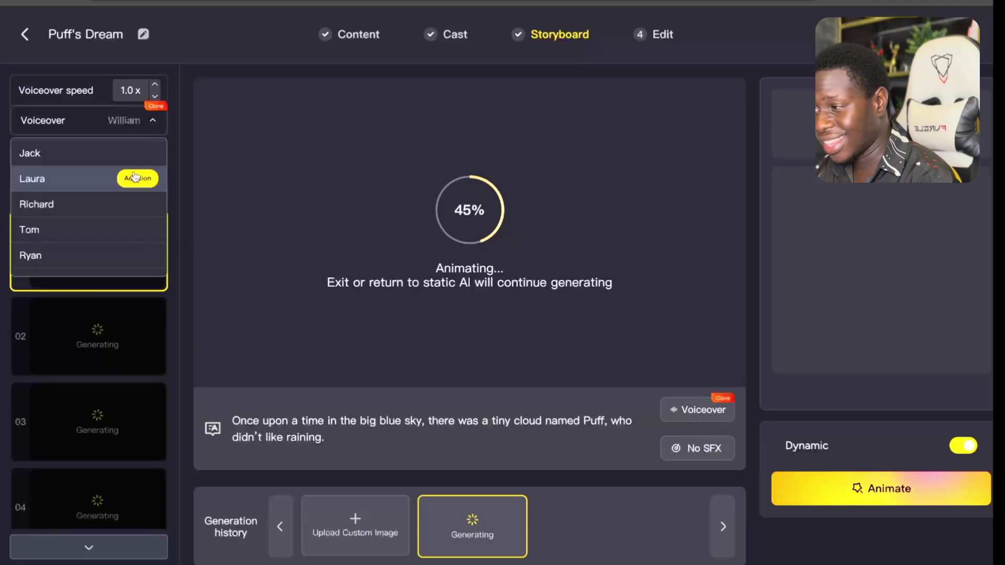
scroll(87, 231, up, 3)
scroll(86, 234, down, 6)
scroll(87, 234, up, 5)
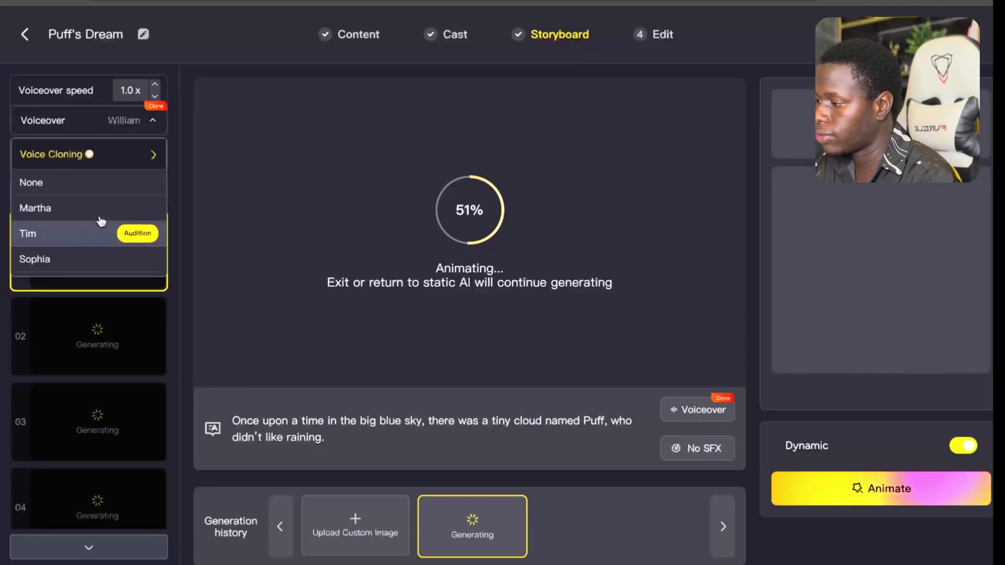
click(94, 212)
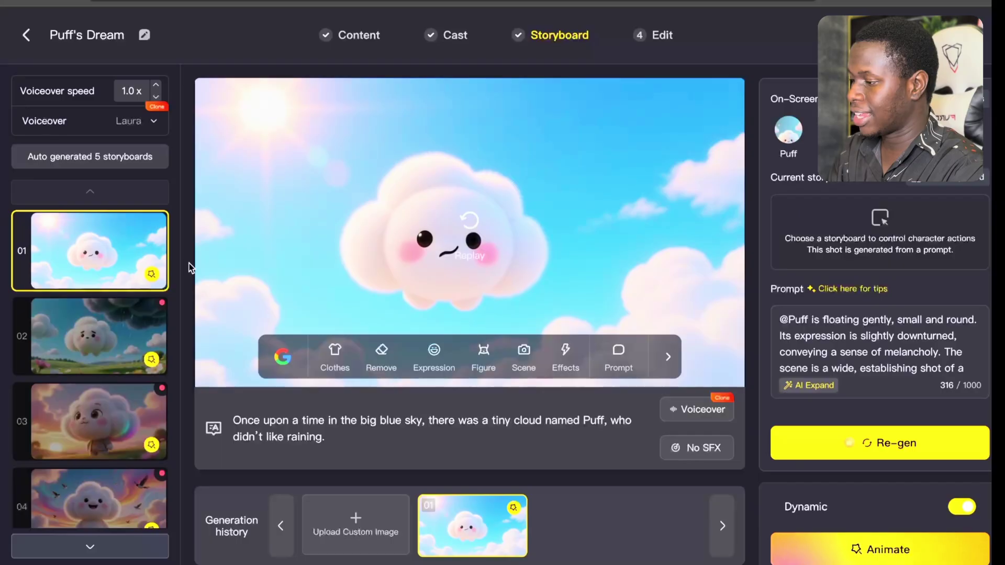
Step: Play the animated rainy clip of storyboard 02
click(63, 358)
click(476, 229)
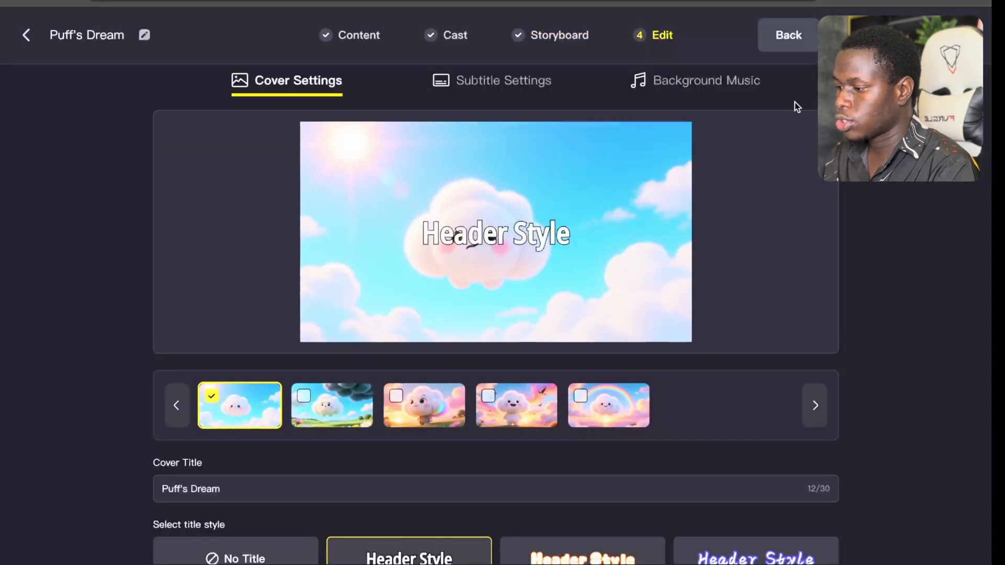
Step: Use the rainy storyboard shot 02 as the cover with the purple handwritten title style
click(302, 397)
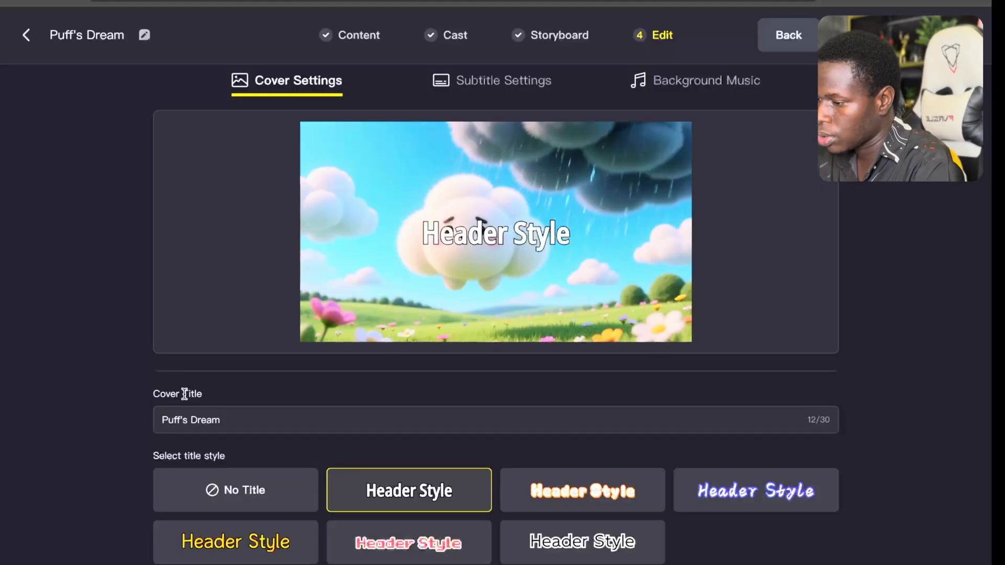
click(734, 495)
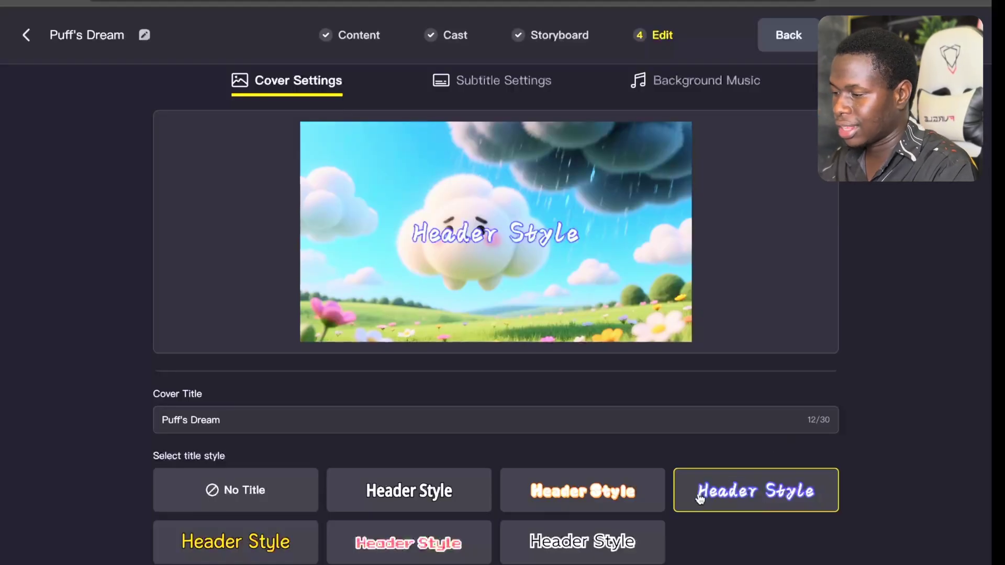
click(495, 84)
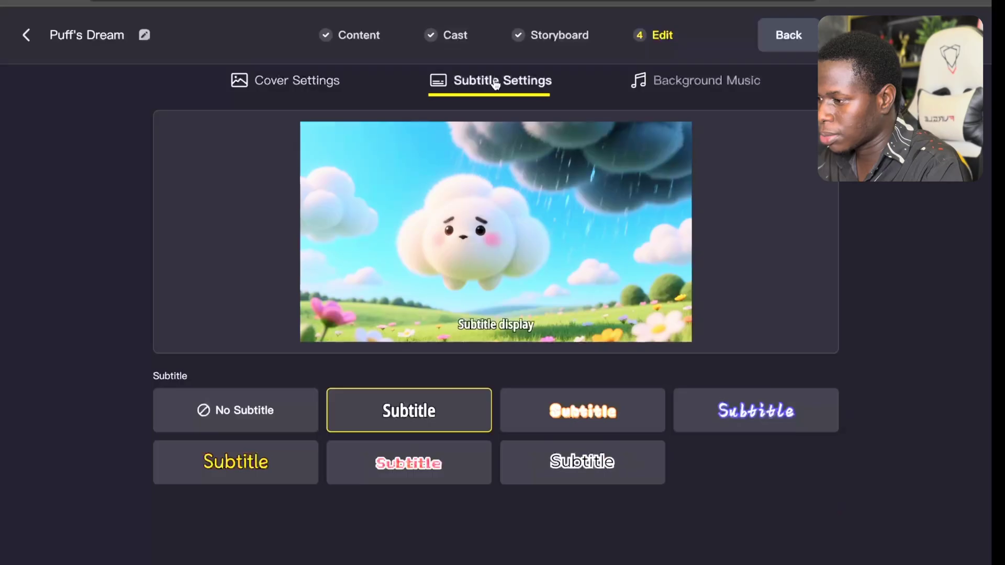
Step: Compare subtitle styles and settle on the orange bubbly subtitle style
click(605, 421)
click(737, 411)
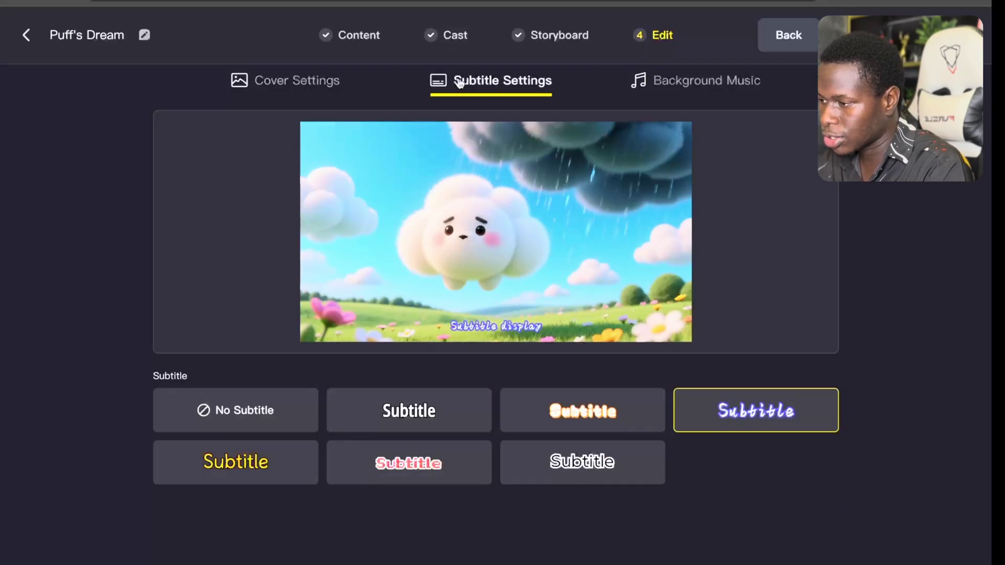
click(595, 416)
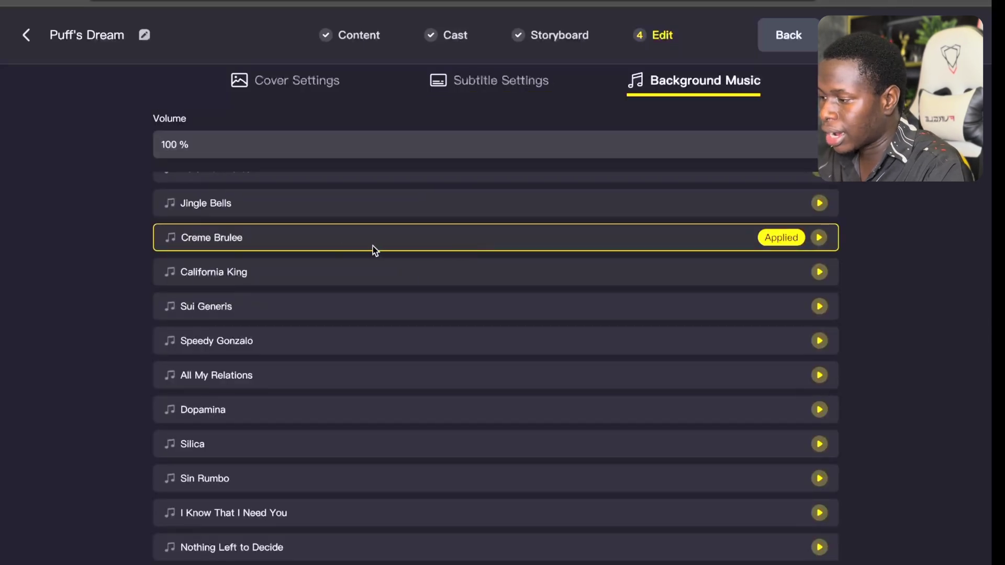
Step: Browse the background music list, then return to Cover Settings
scroll(393, 322, down, 5)
scroll(394, 321, down, 3)
scroll(394, 322, up, 10)
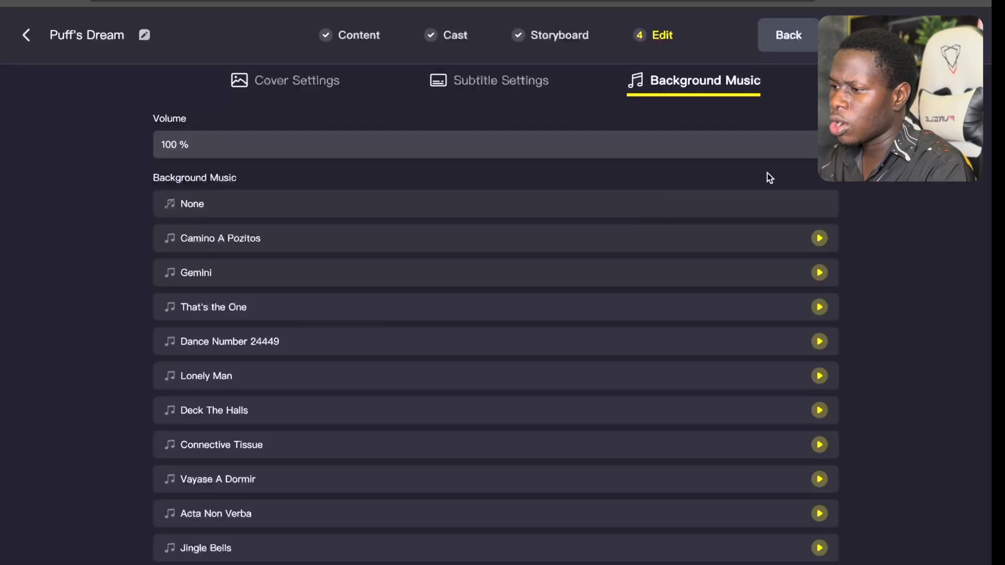
click(313, 83)
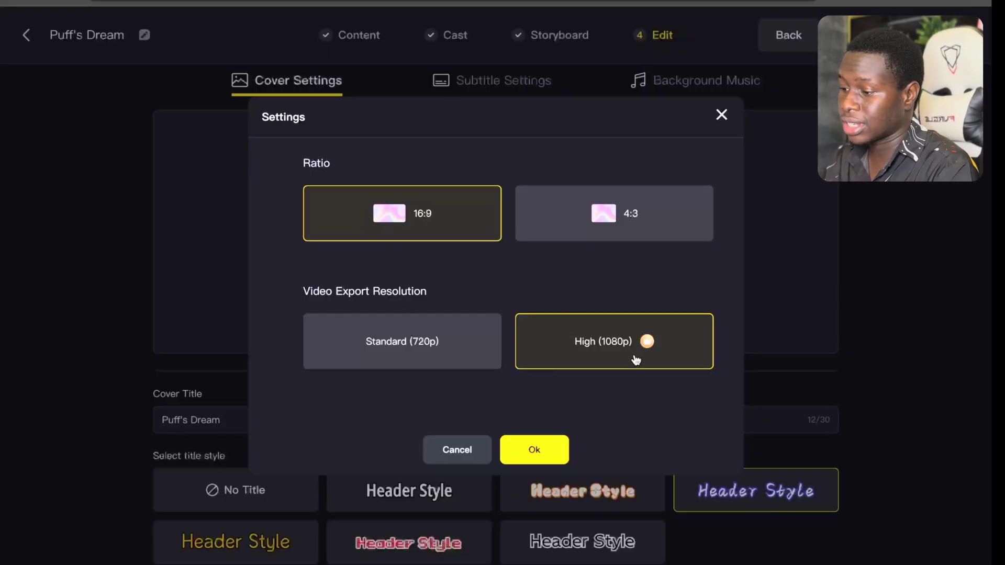
Step: Confirm the 16:9, High (1080p) export settings to start generating the Puff's Dream video
click(529, 451)
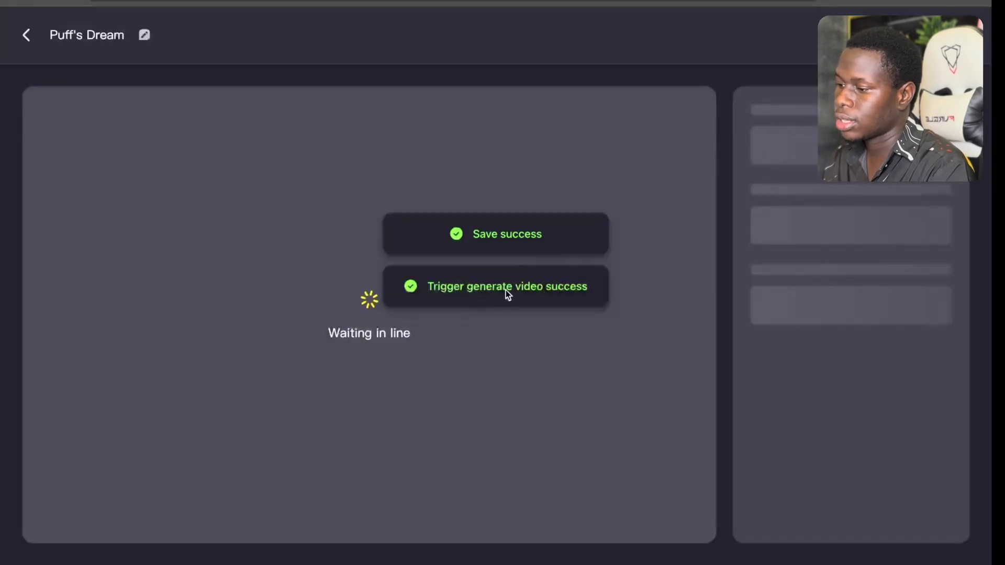